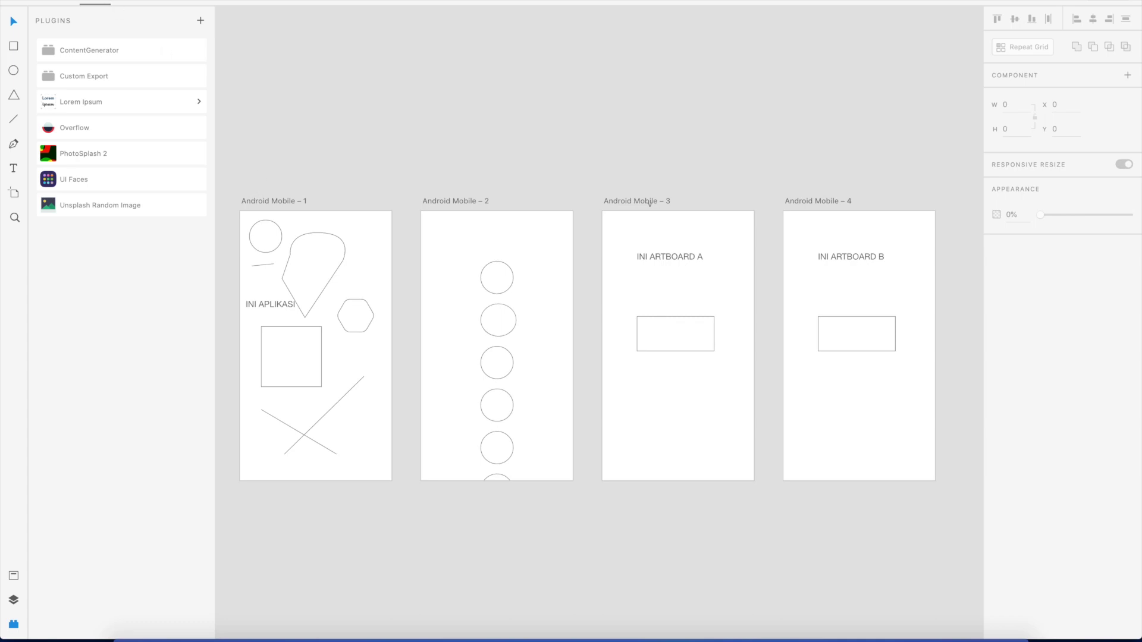
Step: Open Adobe XD's File menu listing open, save and export commands
{"action": "left_click", "coordinate": [136, 0]}
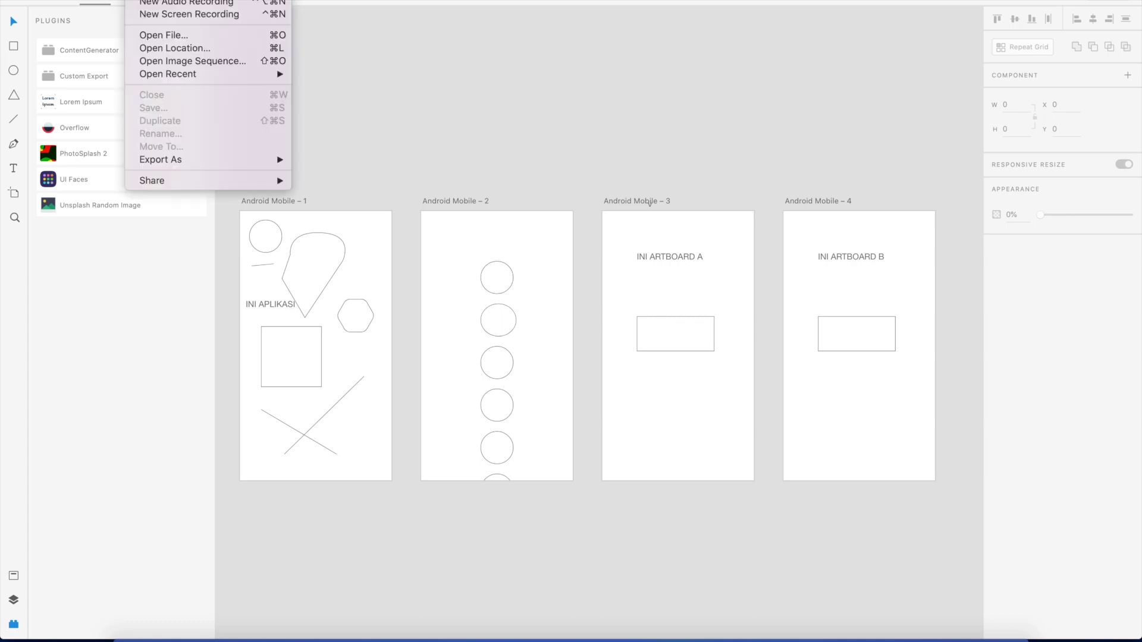
{"action": "left_click", "coordinate": [381, 134]}
{"action": "left_click", "coordinate": [70, 0]}
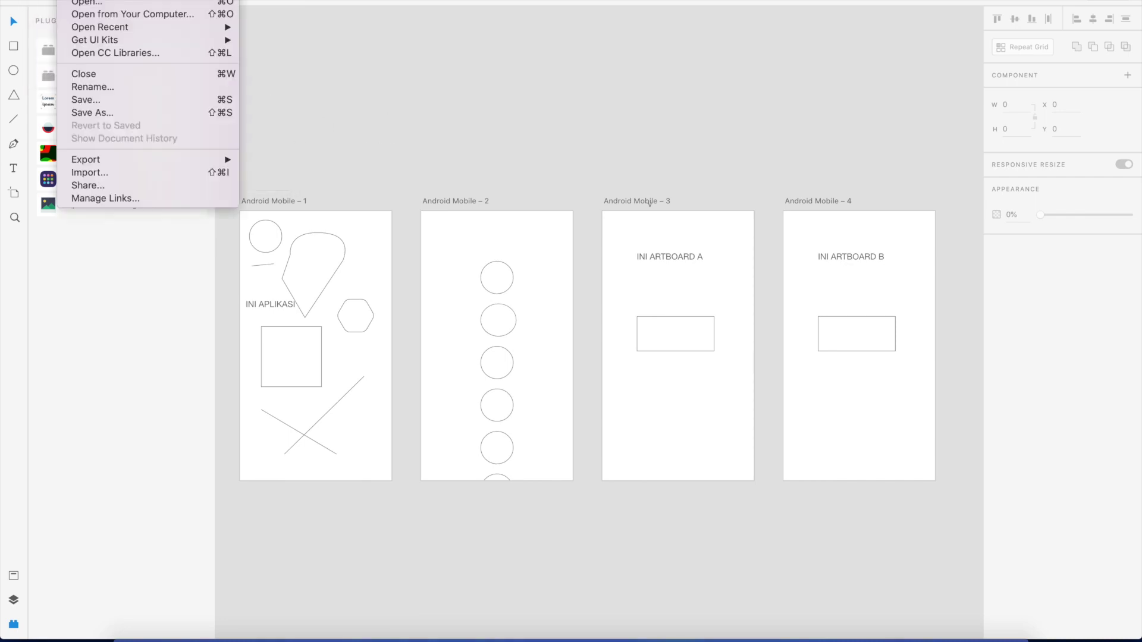
Step: Create a new blank Android Mobile 360×640 document and list the open documents
{"action": "key", "text": "super+n"}
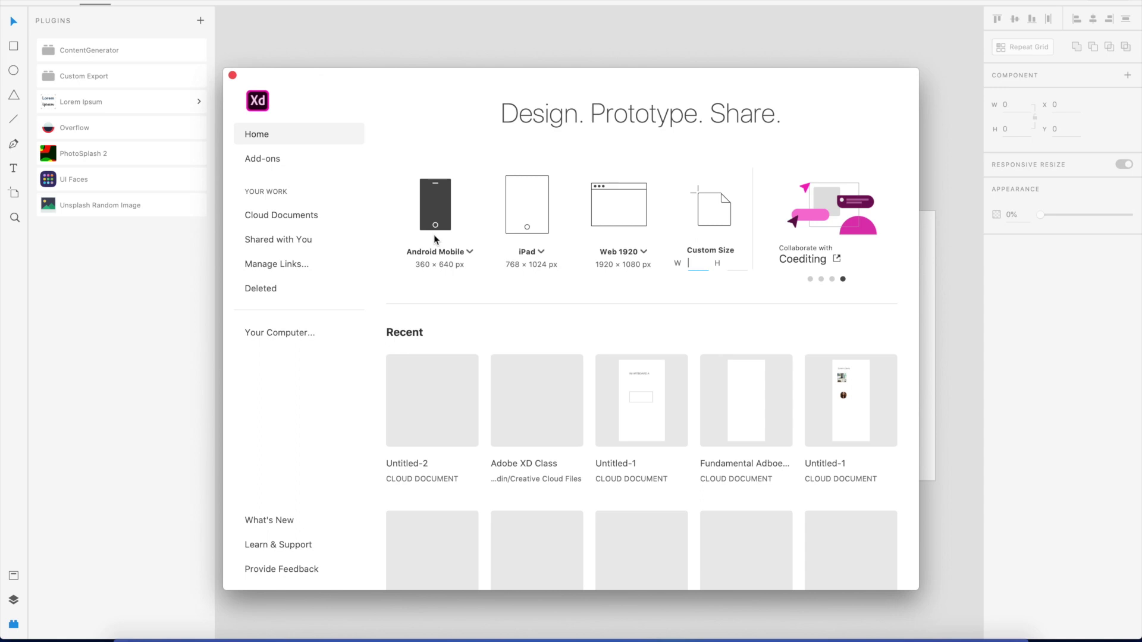
{"action": "left_click", "coordinate": [434, 236]}
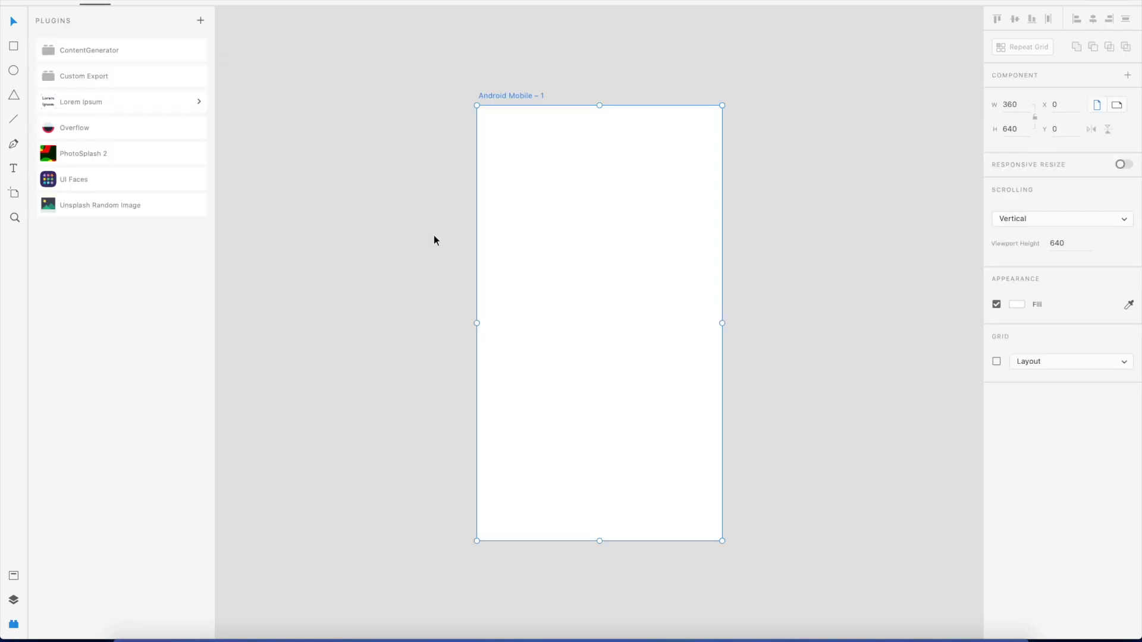
{"action": "left_click", "coordinate": [582, 72]}
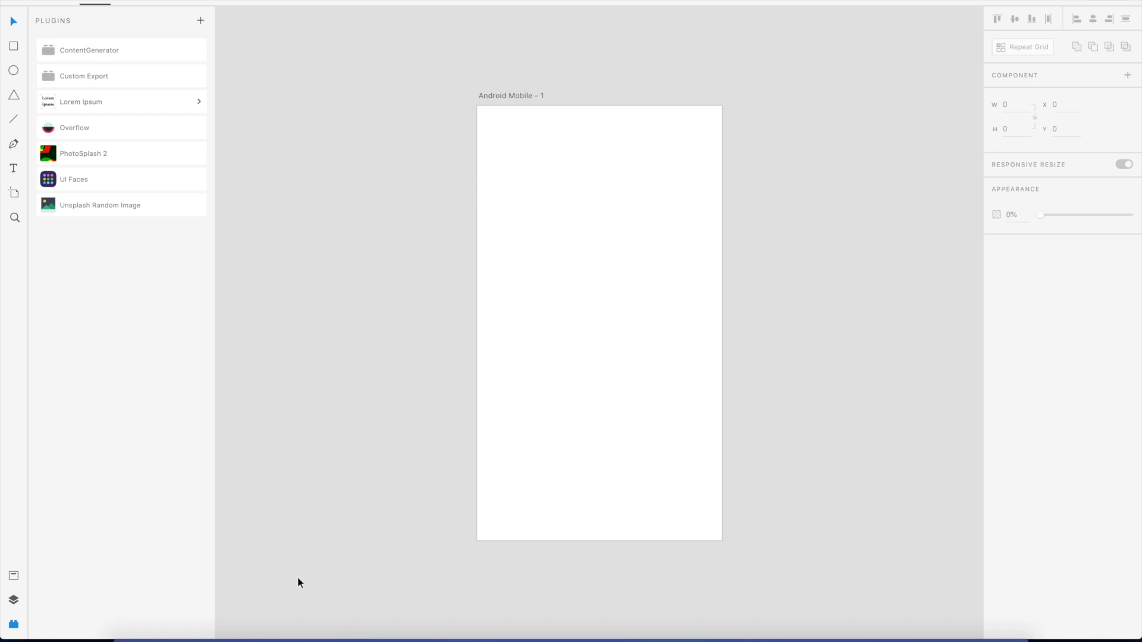
{"action": "right_click", "coordinate": [229, 638]}
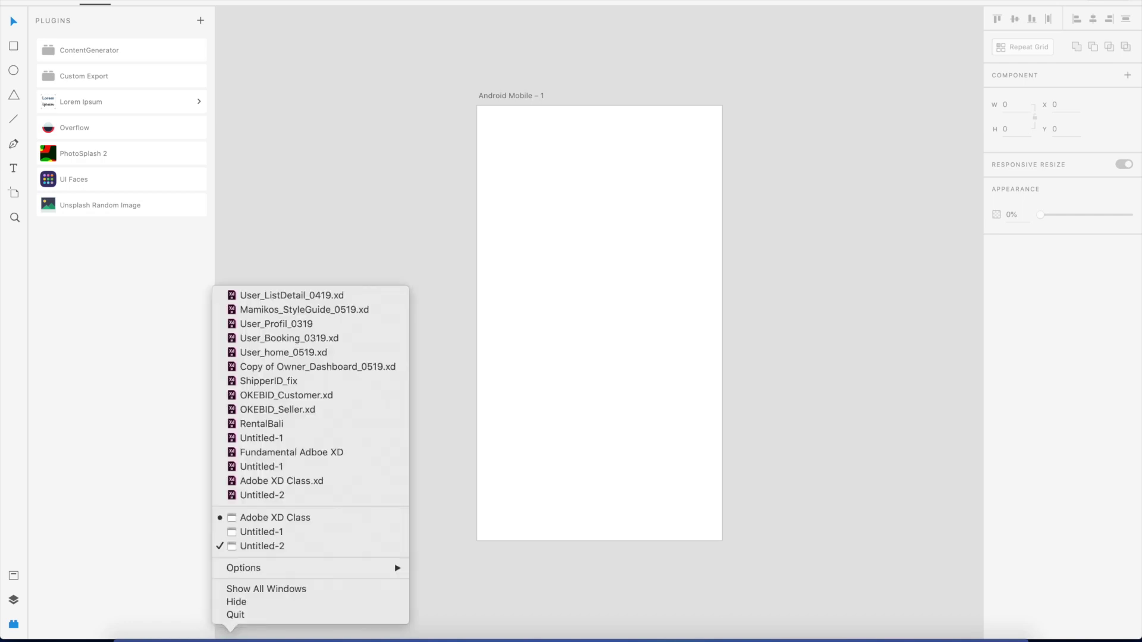
{"action": "left_click", "coordinate": [305, 520]}
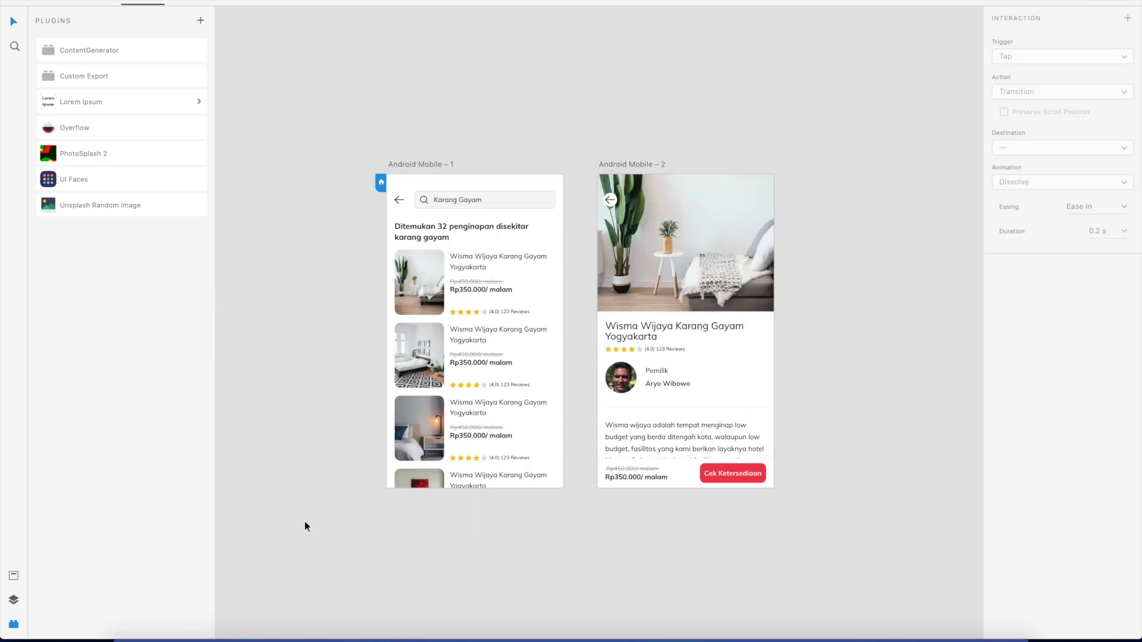
{"action": "left_click", "coordinate": [441, 163]}
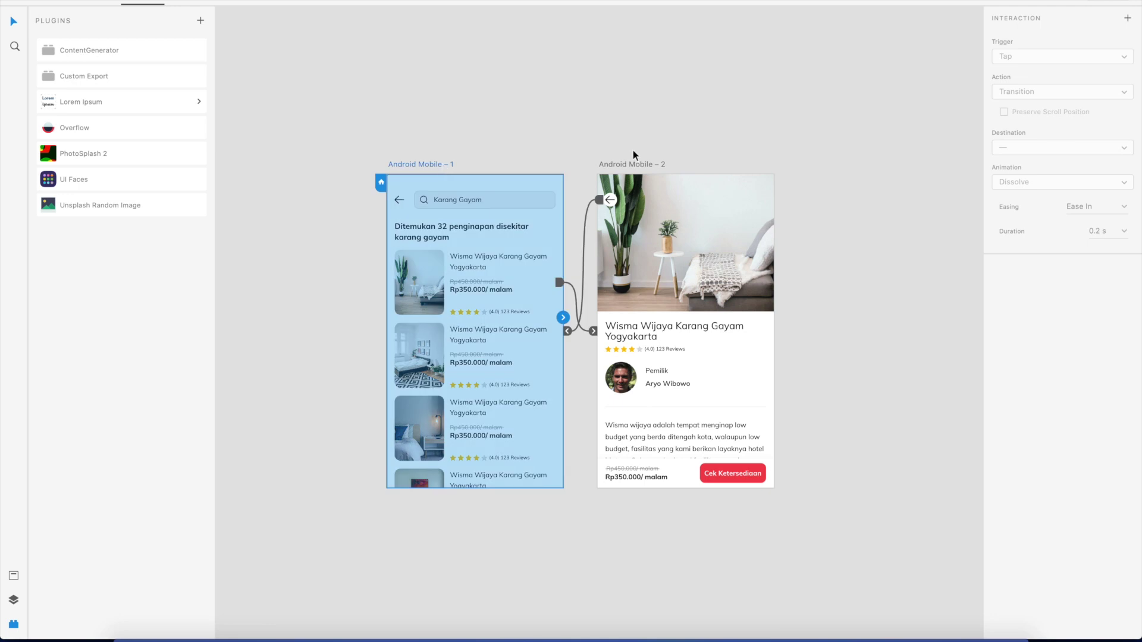
{"action": "left_click", "coordinate": [654, 163]}
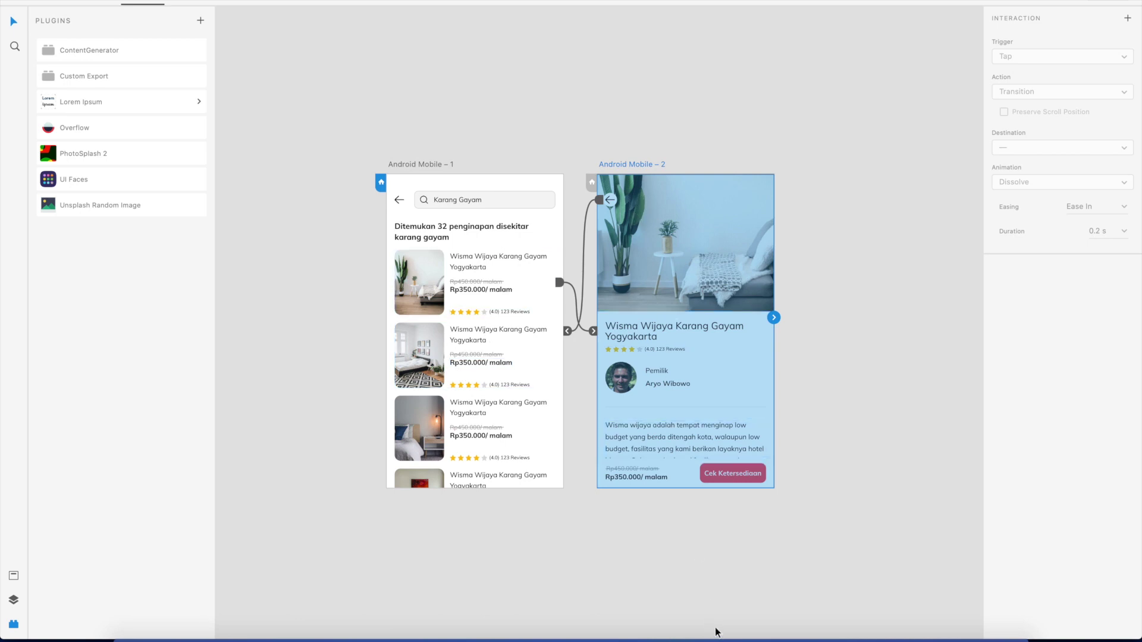
{"action": "left_click", "coordinate": [723, 570]}
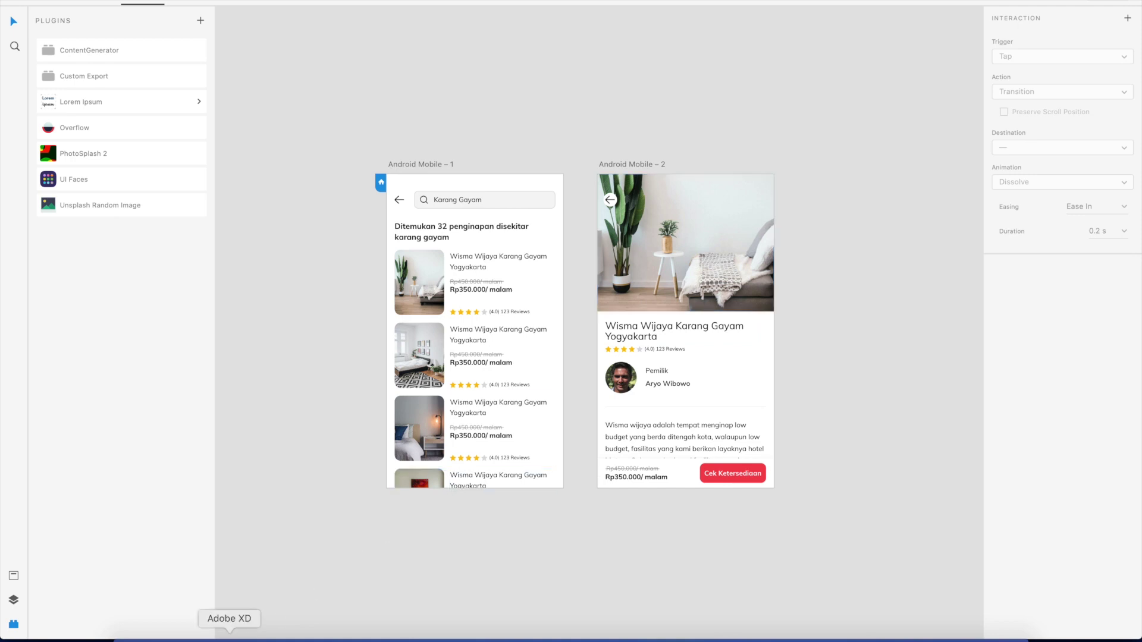
{"action": "right_click", "coordinate": [231, 638]}
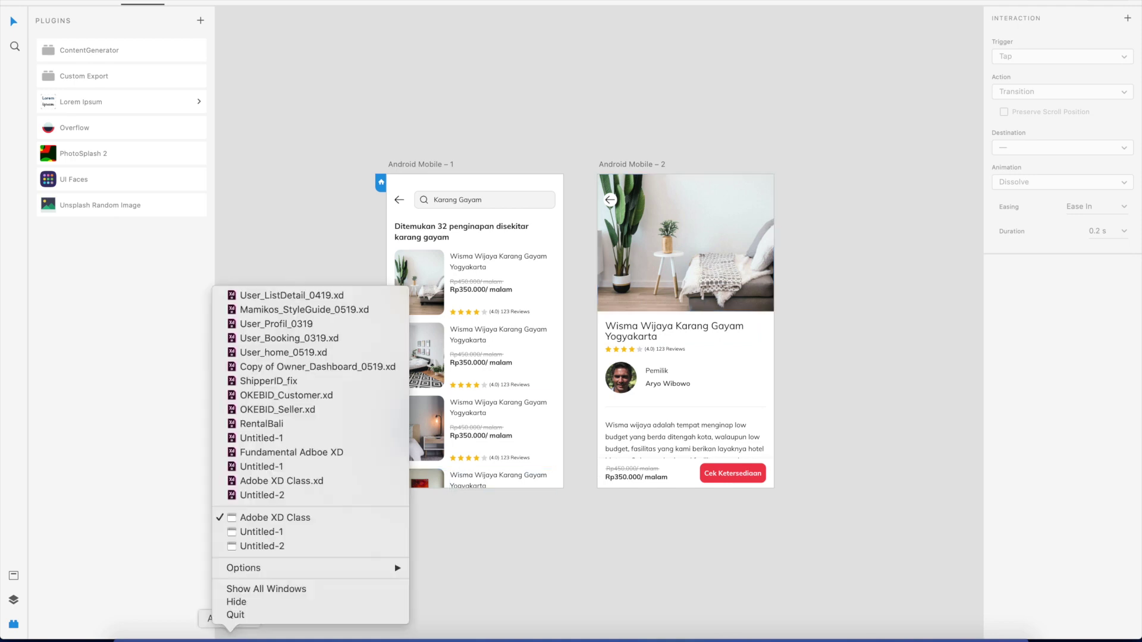
{"action": "left_click", "coordinate": [271, 547]}
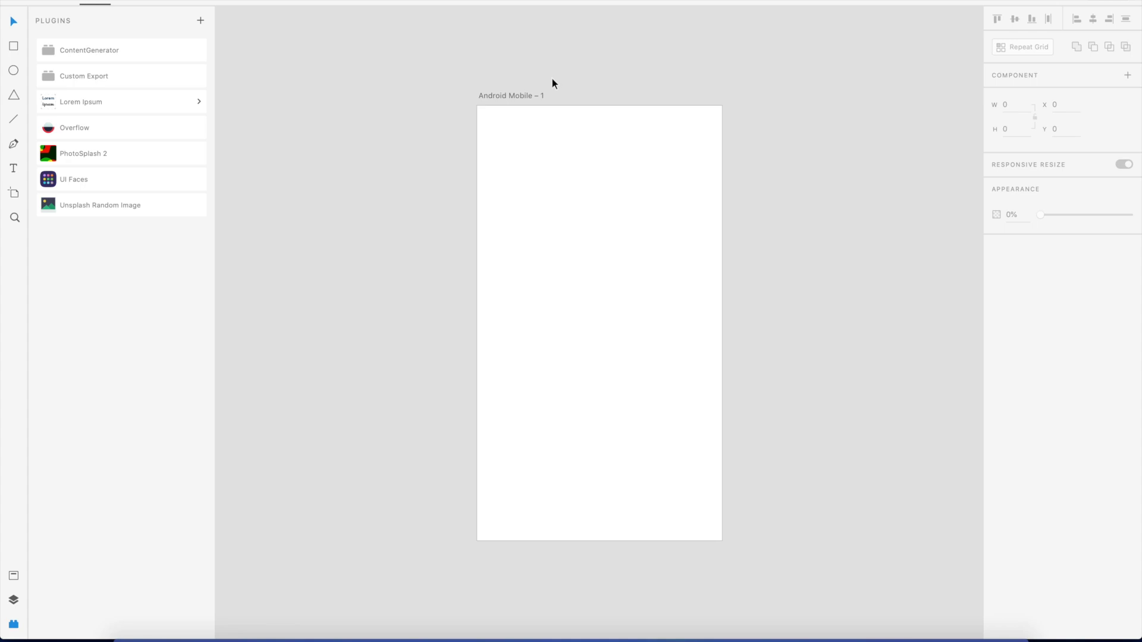
Step: Draw a 360×24 rectangle aligned to the artboard's top-left corner as the status bar
{"action": "left_click", "coordinate": [567, 185]}
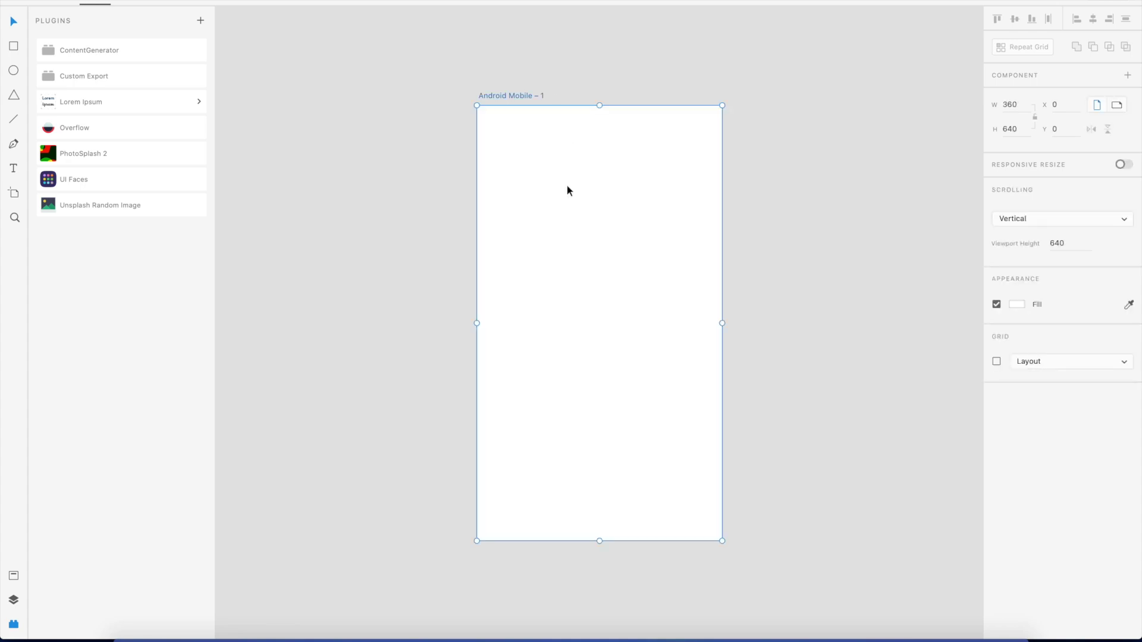
{"action": "key", "text": "r"}
{"action": "left_click_drag", "start_coordinate": [511, 164], "coordinate": [586, 180]}
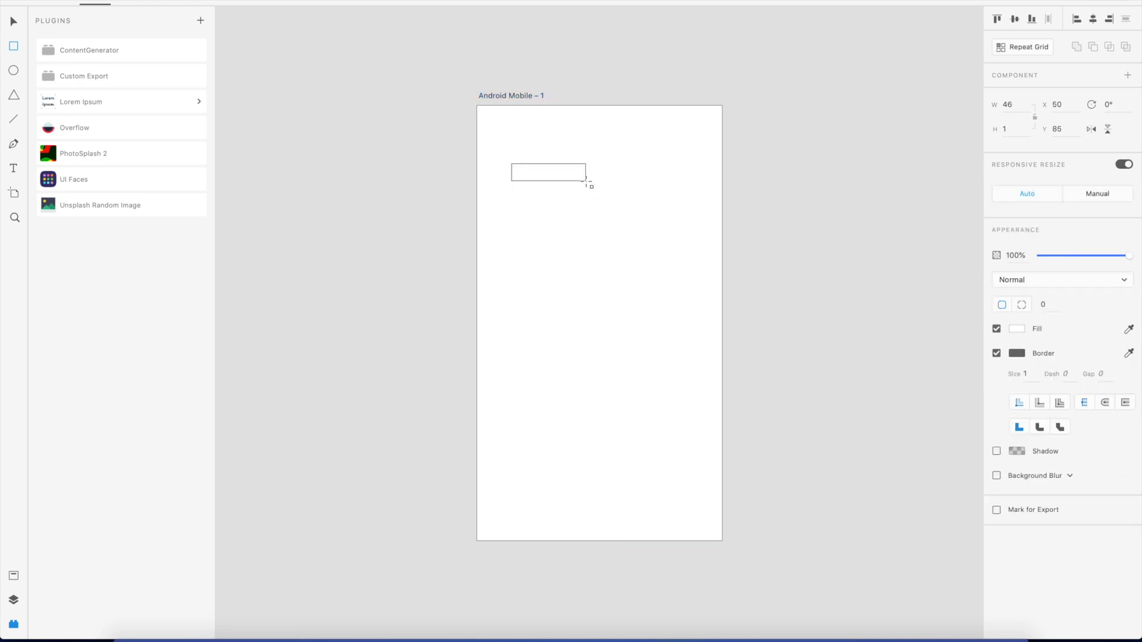
{"action": "double_click", "coordinate": [1008, 129]}
{"action": "type", "text": "24"}
{"action": "key", "text": "Return"}
{"action": "double_click", "coordinate": [1015, 106]}
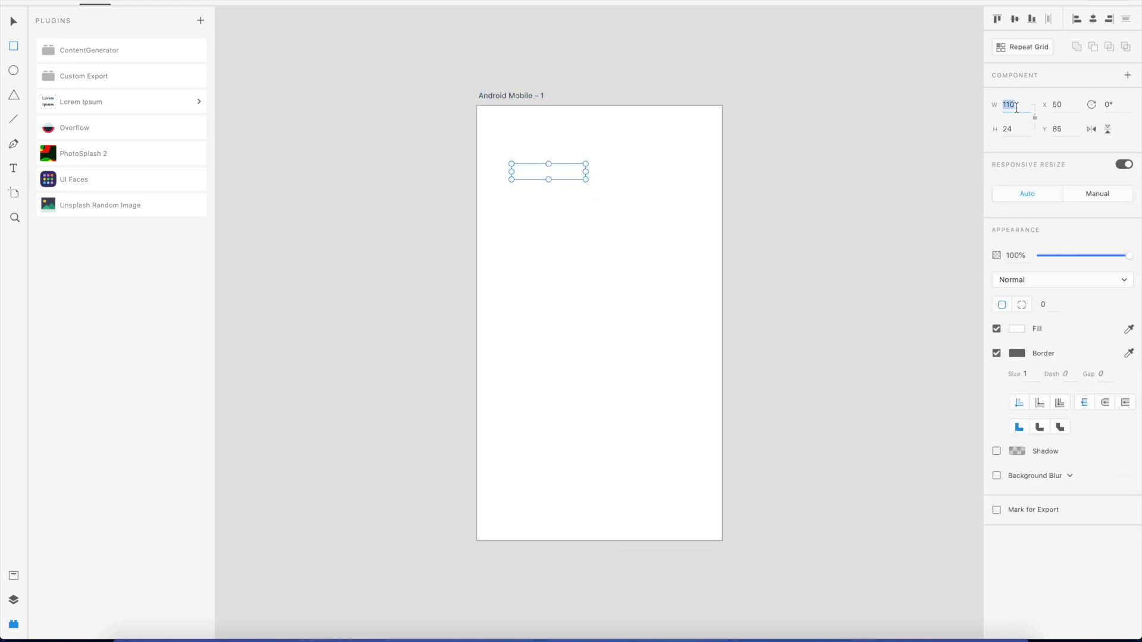
{"action": "type", "text": "360"}
{"action": "key", "text": "Return"}
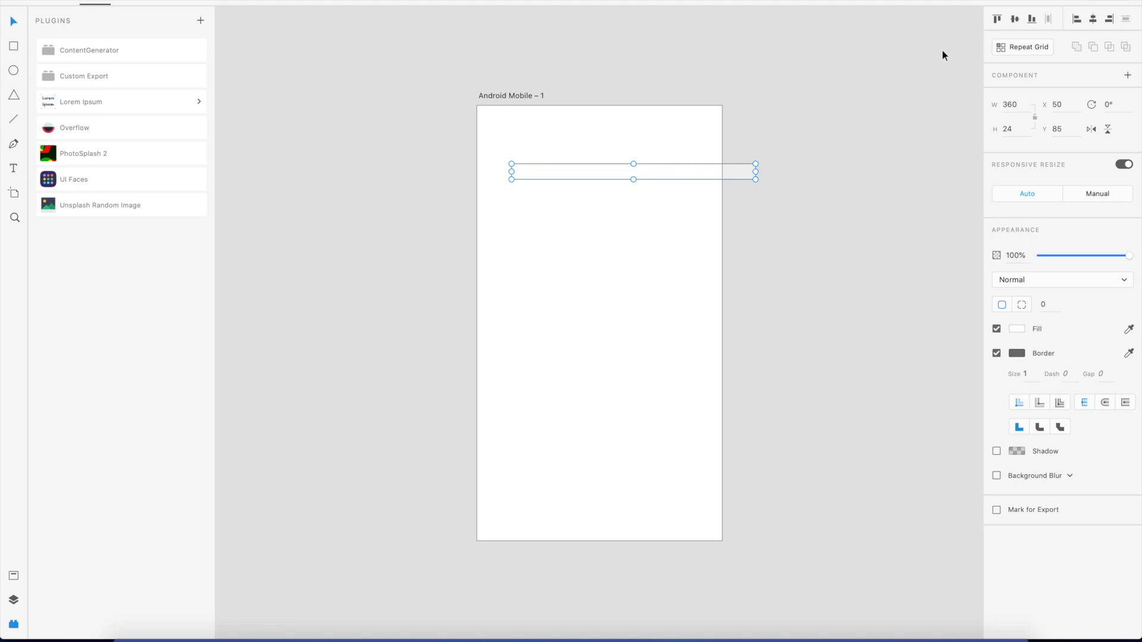
{"action": "left_click", "coordinate": [997, 21]}
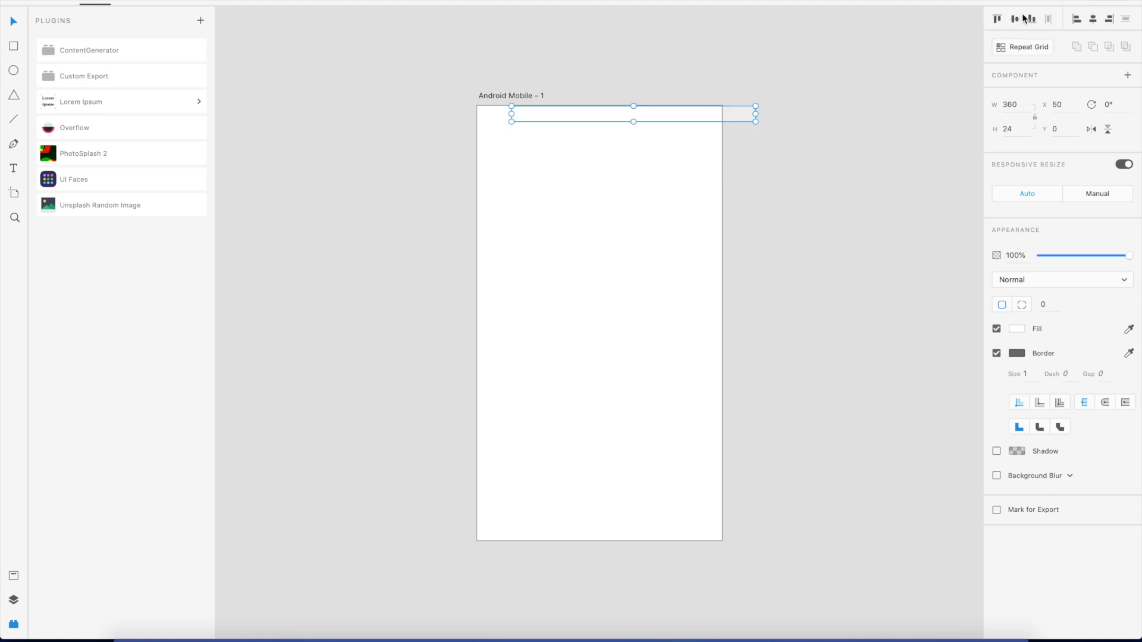
{"action": "left_click", "coordinate": [1078, 21]}
Step: Duplicate the status bar and nudge the copy down to Y 24
{"action": "left_click", "coordinate": [818, 144]}
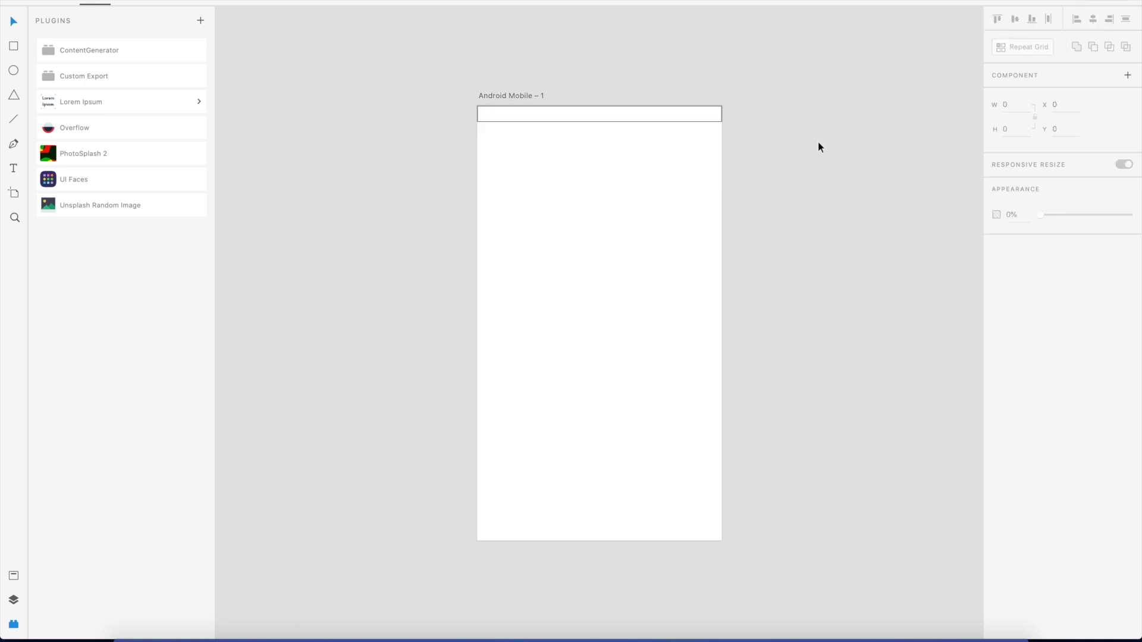
{"action": "left_click", "coordinate": [659, 113]}
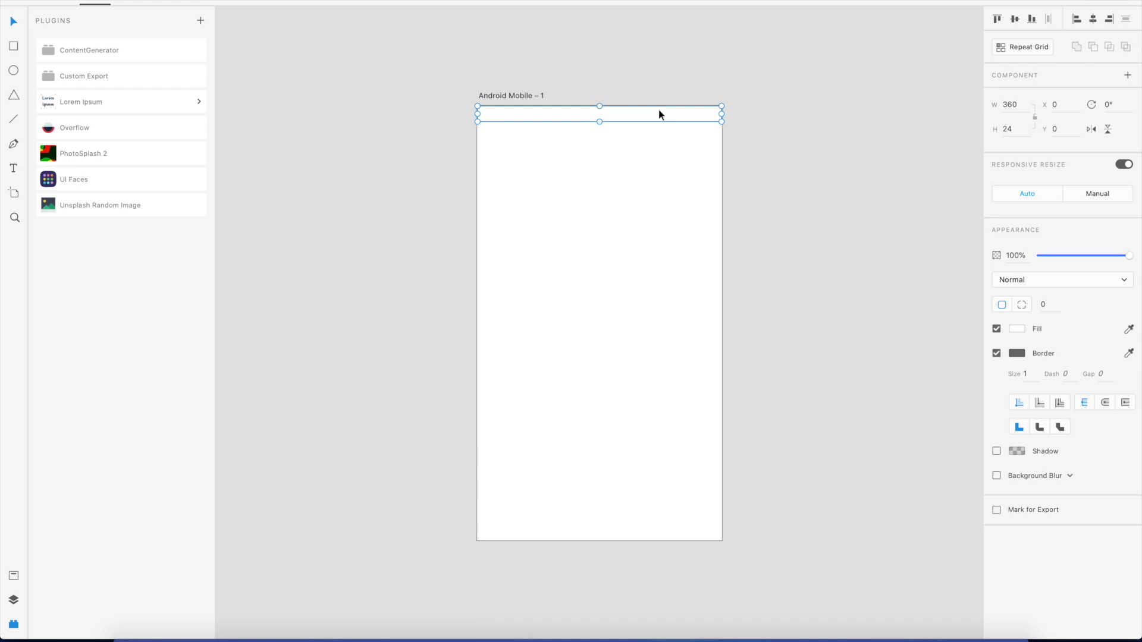
{"action": "key", "text": "shift+Down"}
{"action": "key", "text": "shift+Down"}
{"action": "key", "text": "Down"}
{"action": "key", "text": "Down"}
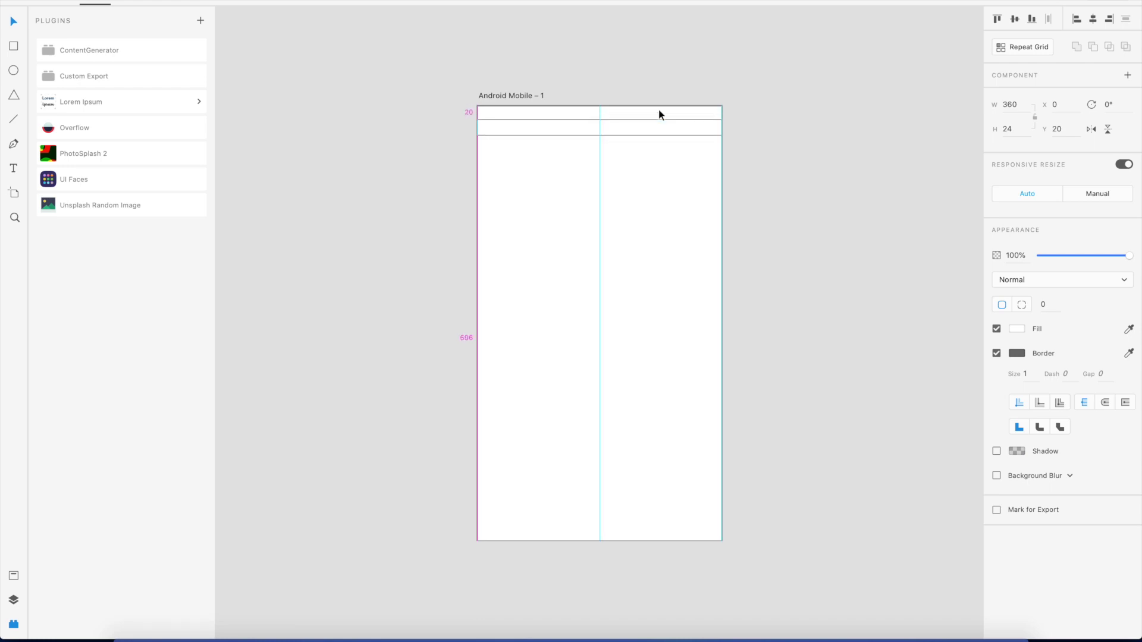
{"action": "key", "text": "Down"}
{"action": "key", "text": "Down"}
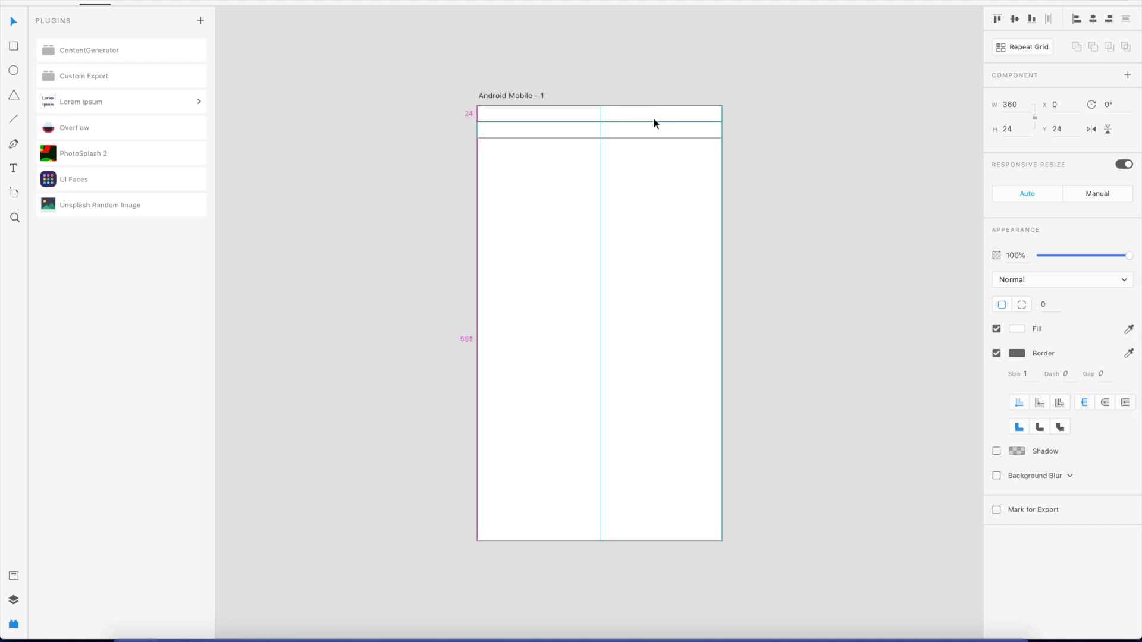
{"action": "left_click", "coordinate": [699, 163]}
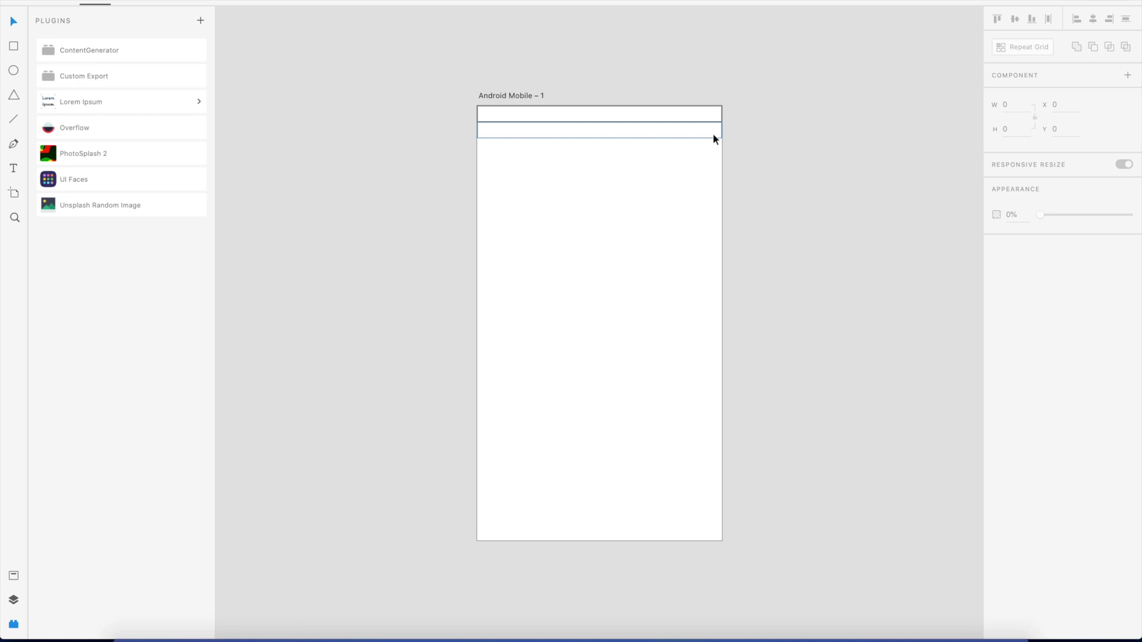
Step: Set the duplicated bar's height to 56 px
{"action": "left_click", "coordinate": [714, 138]}
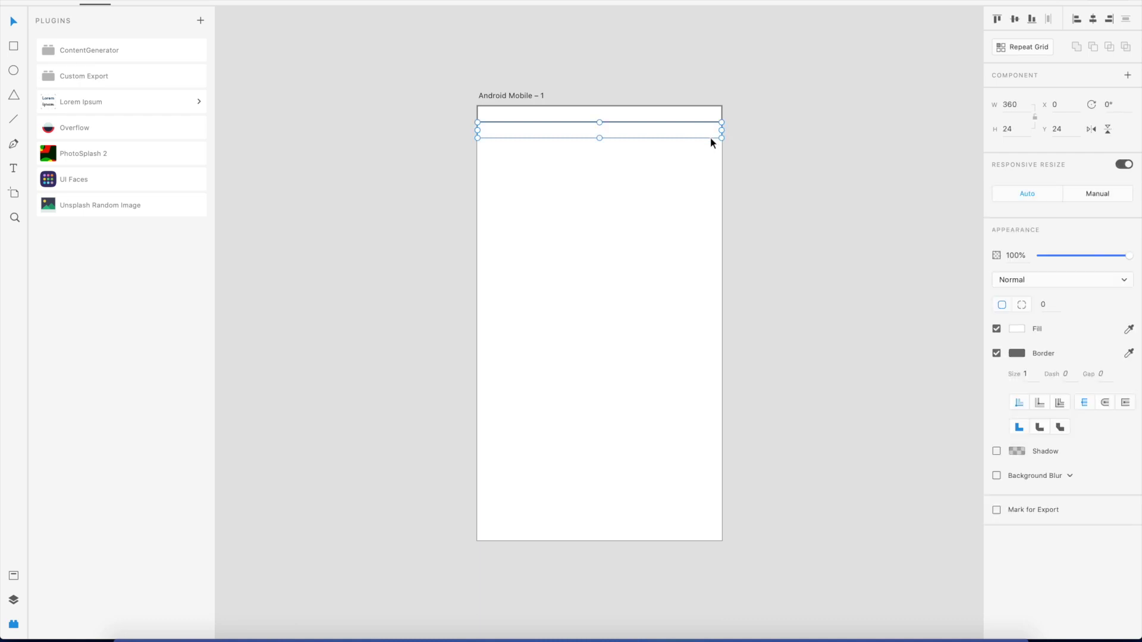
{"action": "left_click", "coordinate": [1015, 130]}
{"action": "type", "text": "56"}
{"action": "key", "text": "Return"}
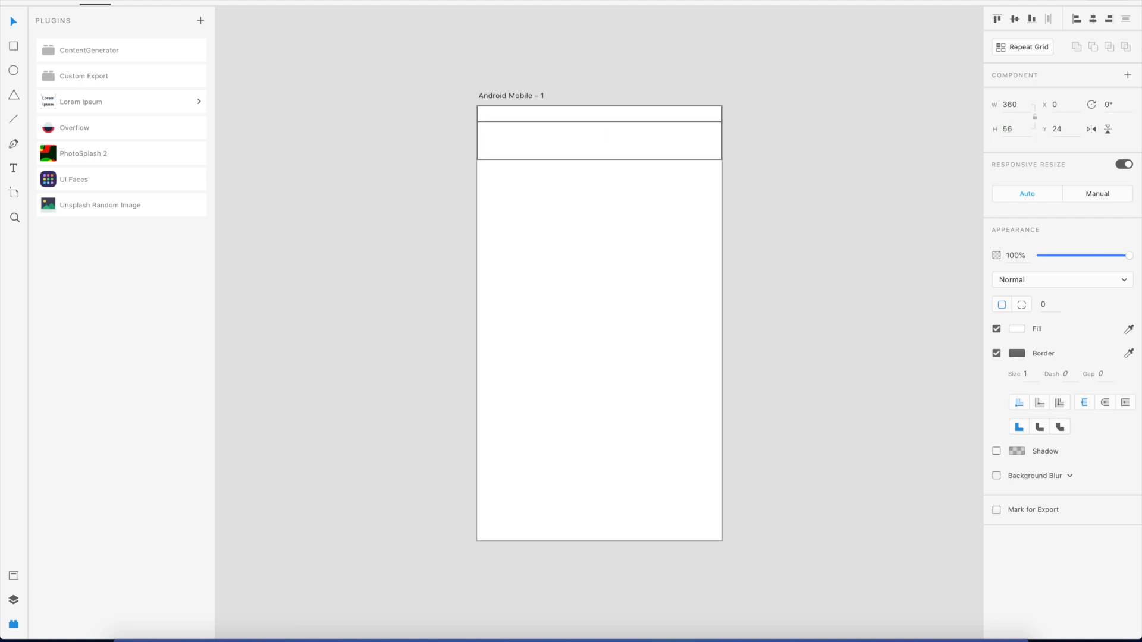
{"action": "left_click", "coordinate": [701, 248]}
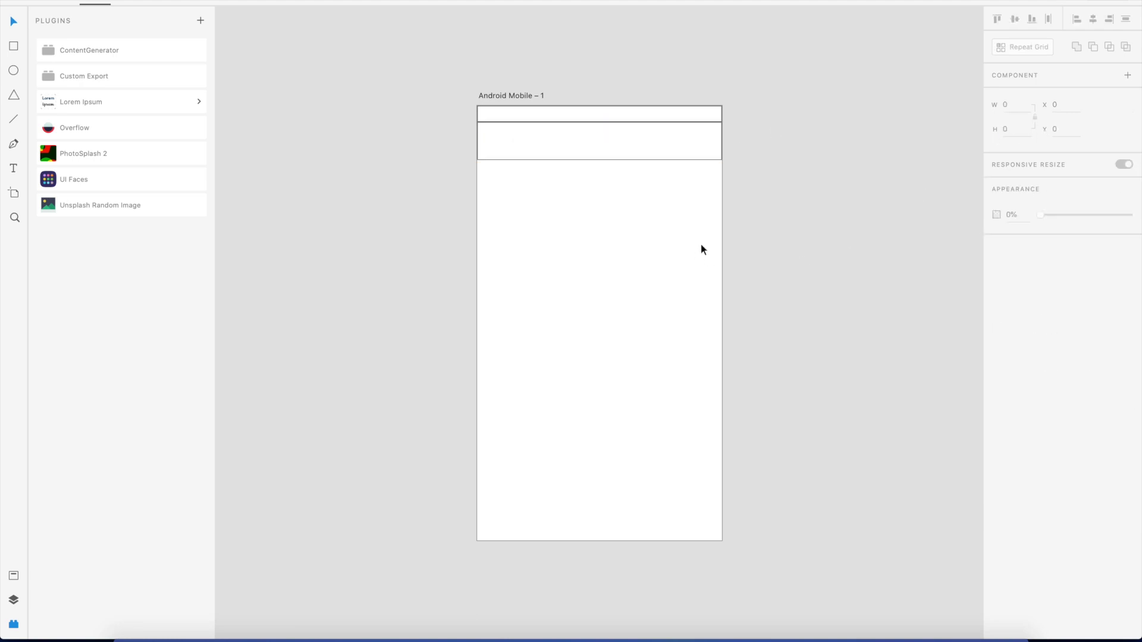
Step: Select both top bars and lock them
{"action": "left_click", "coordinate": [708, 142]}
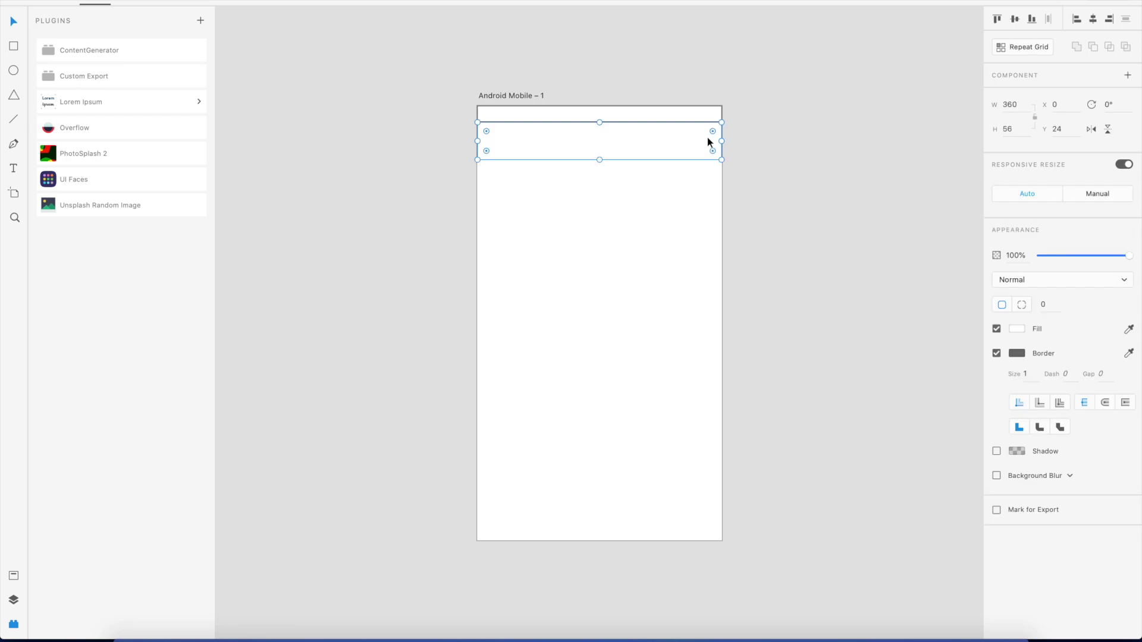
{"action": "left_click", "coordinate": [660, 216]}
{"action": "left_click_drag", "start_coordinate": [790, 220], "coordinate": [584, 61]}
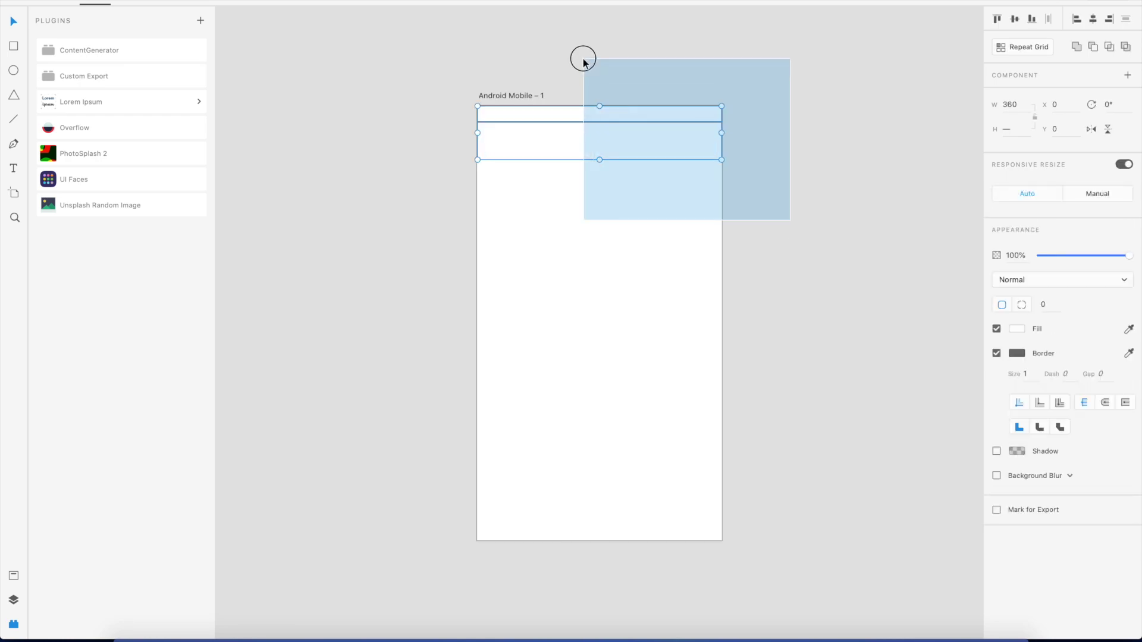
{"action": "right_click", "coordinate": [613, 150]}
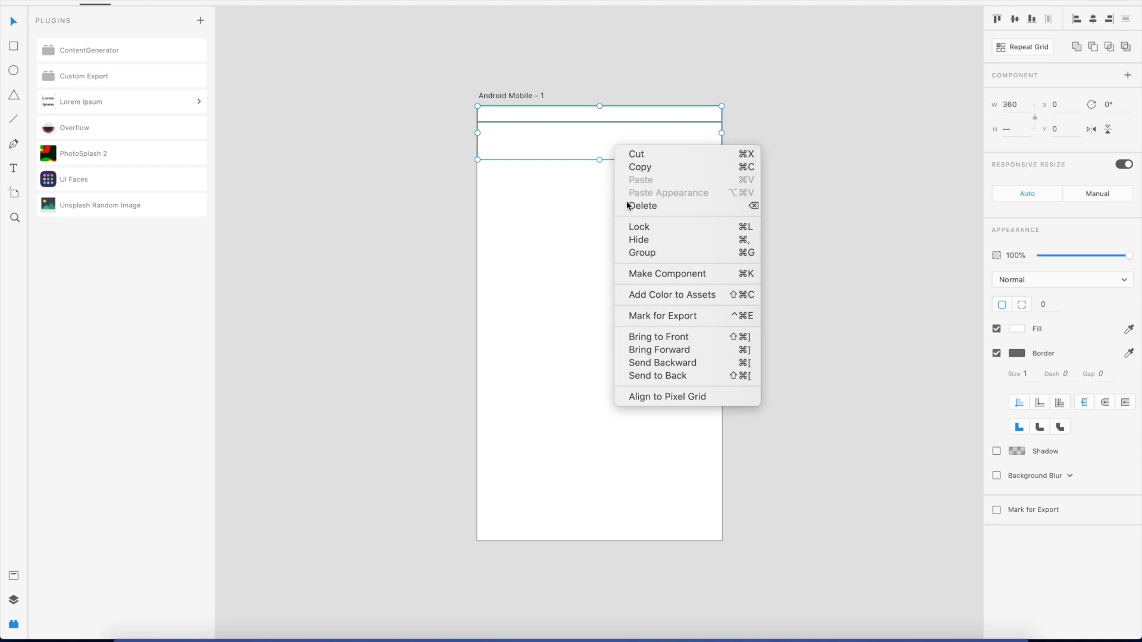
{"action": "left_click", "coordinate": [678, 226]}
Step: Unlock the app bar, then lock only the app bar rectangle
{"action": "left_click", "coordinate": [519, 125]}
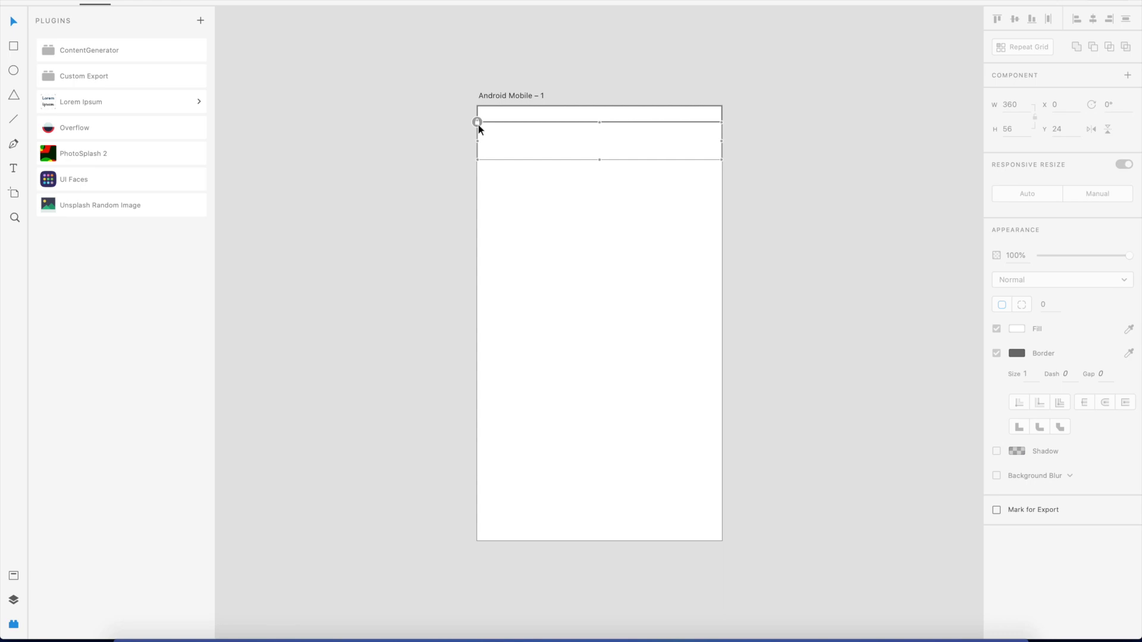
{"action": "left_click", "coordinate": [477, 122]}
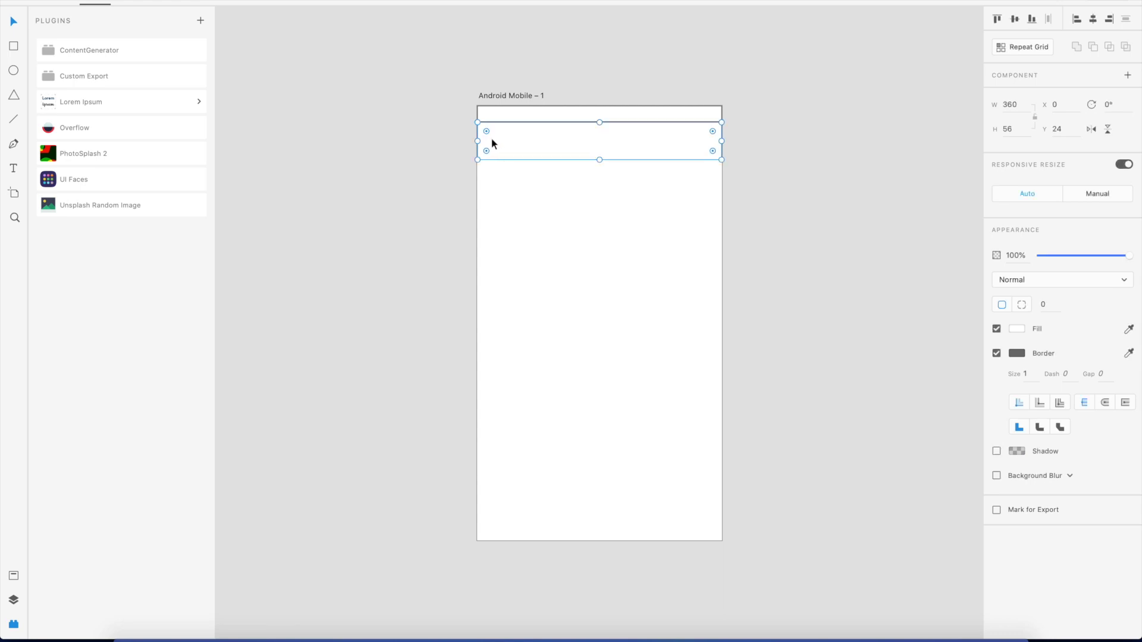
{"action": "right_click", "coordinate": [511, 143]}
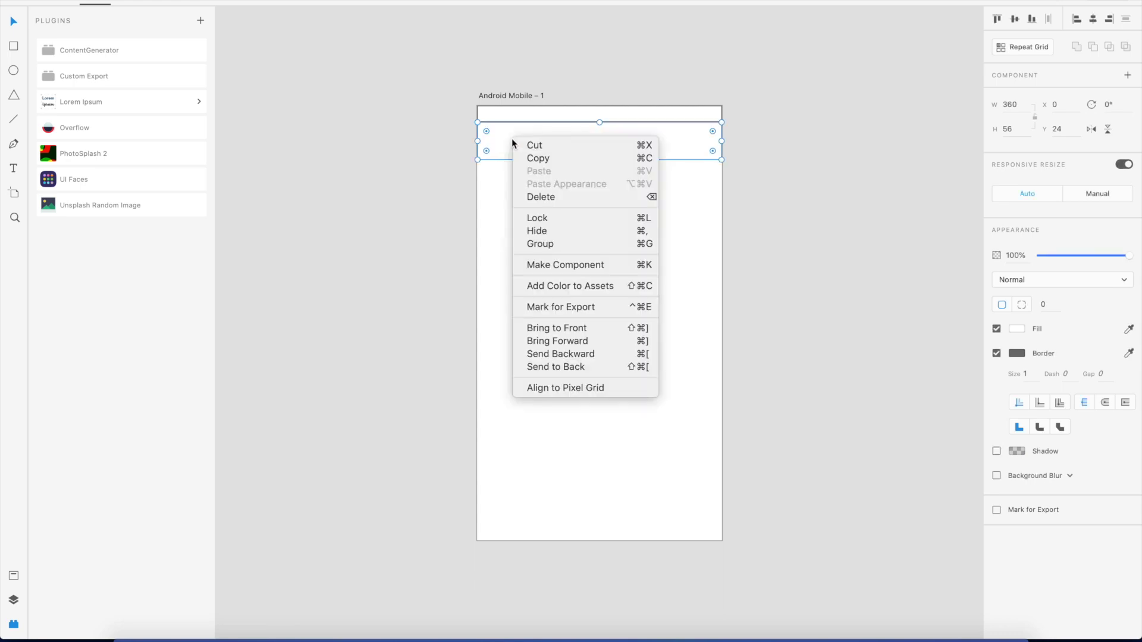
{"action": "left_click", "coordinate": [559, 224]}
{"action": "left_click", "coordinate": [660, 192]}
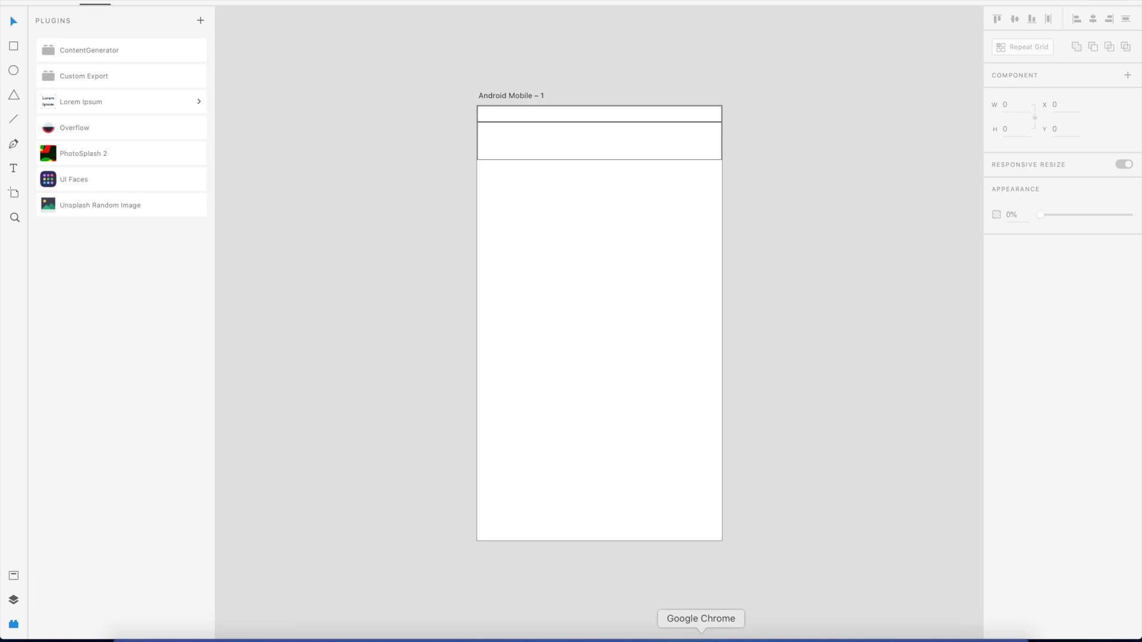
Step: Switch to Chrome and open the Downloads page in a new tab
{"action": "left_click", "coordinate": [701, 636]}
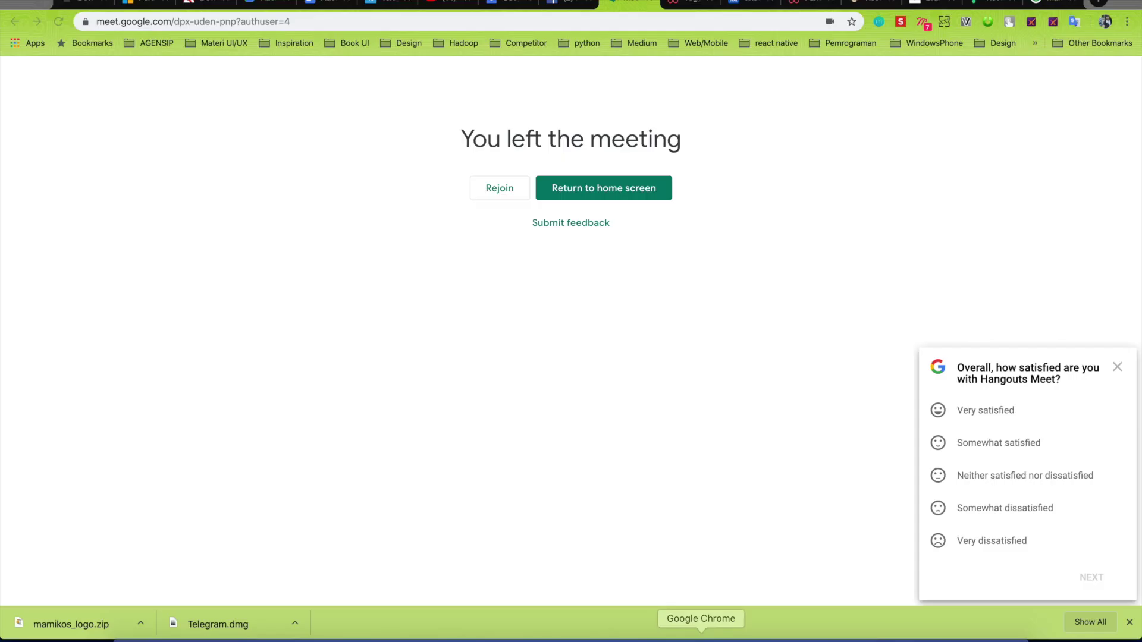
{"action": "left_click", "coordinate": [1098, 2]}
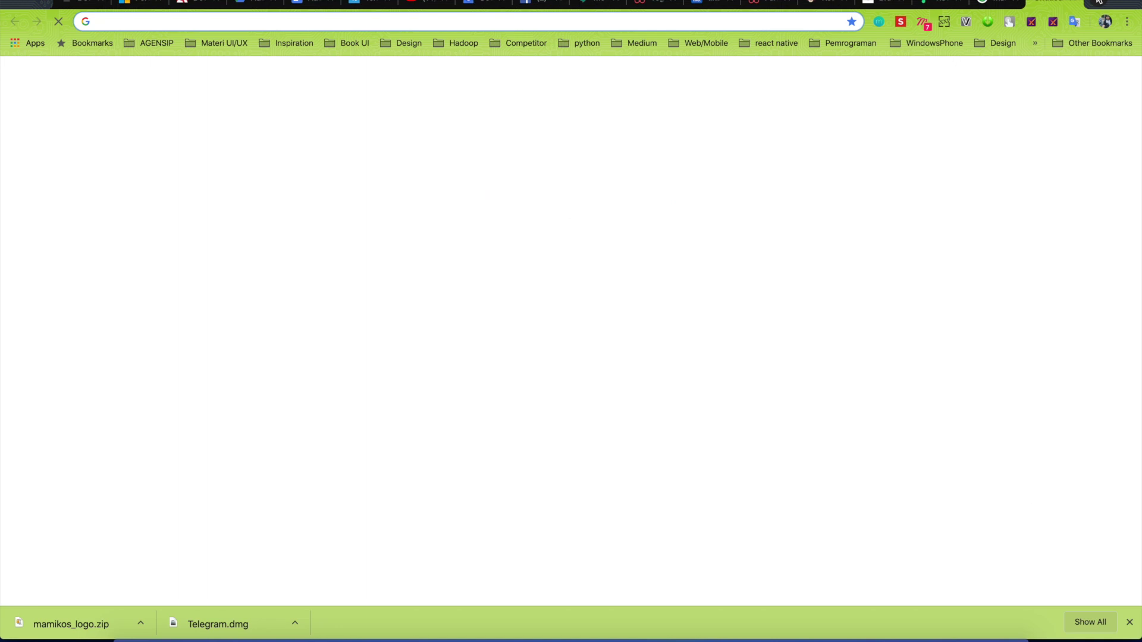
{"action": "left_click", "coordinate": [1127, 24]}
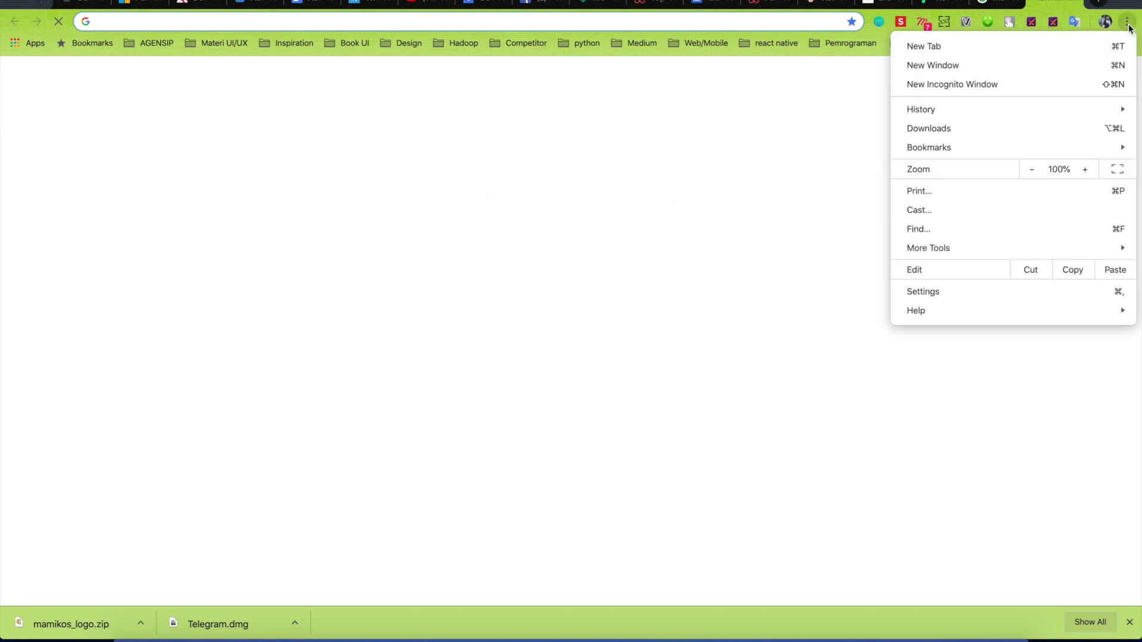
{"action": "left_click", "coordinate": [931, 129]}
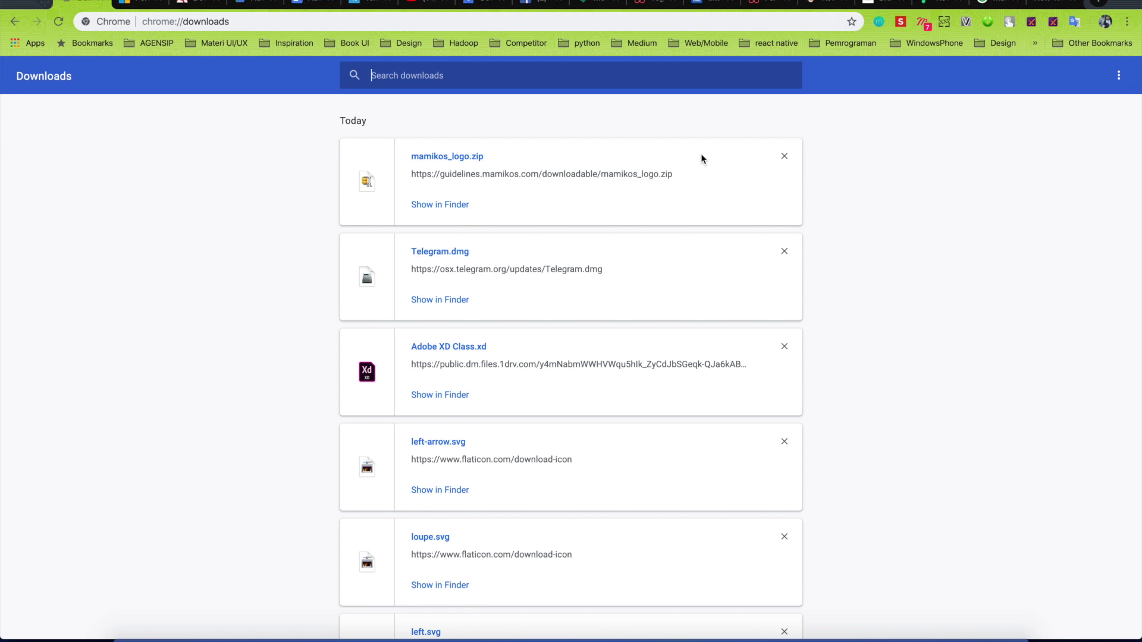
Step: Scroll to left-arrow.svg in the downloads list and show it in Finder
{"action": "scroll", "coordinate": [415, 365], "scroll_direction": "down", "scroll_amount": 2}
{"action": "scroll", "coordinate": [415, 365], "scroll_direction": "down", "scroll_amount": 1}
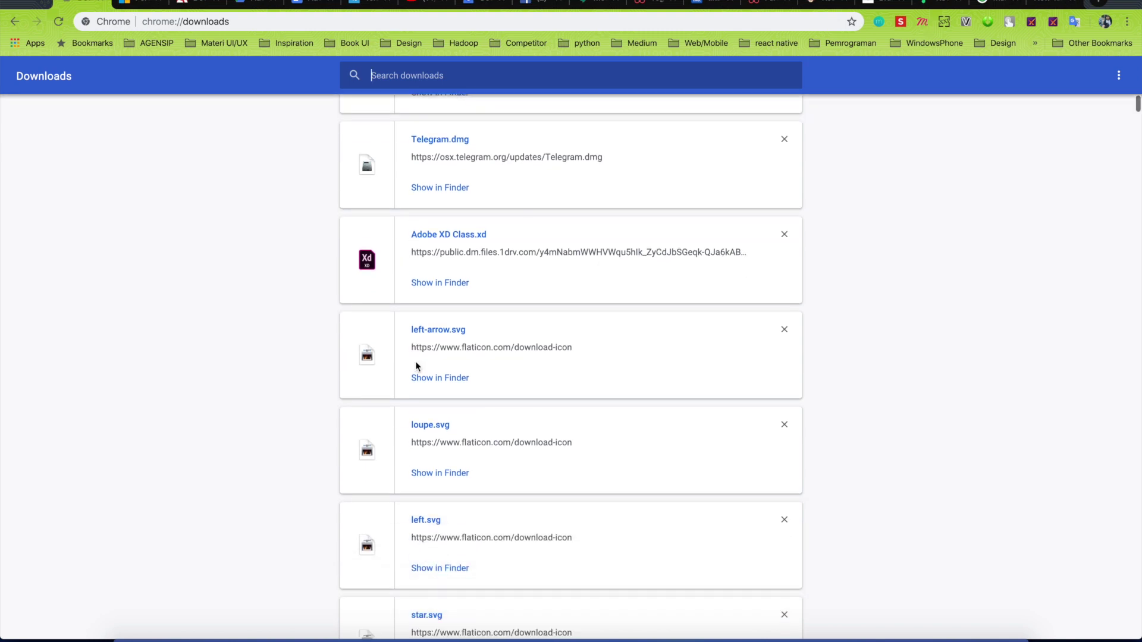
{"action": "scroll", "coordinate": [415, 366], "scroll_direction": "down", "scroll_amount": 2}
{"action": "scroll", "coordinate": [415, 363], "scroll_direction": "down", "scroll_amount": 3}
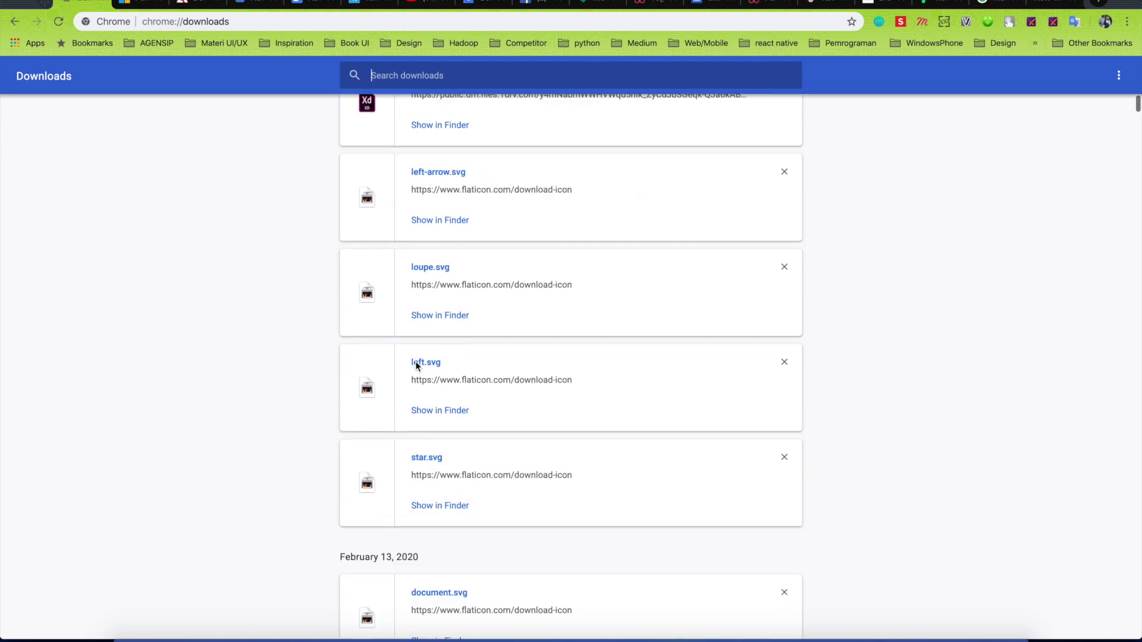
{"action": "left_click", "coordinate": [450, 222]}
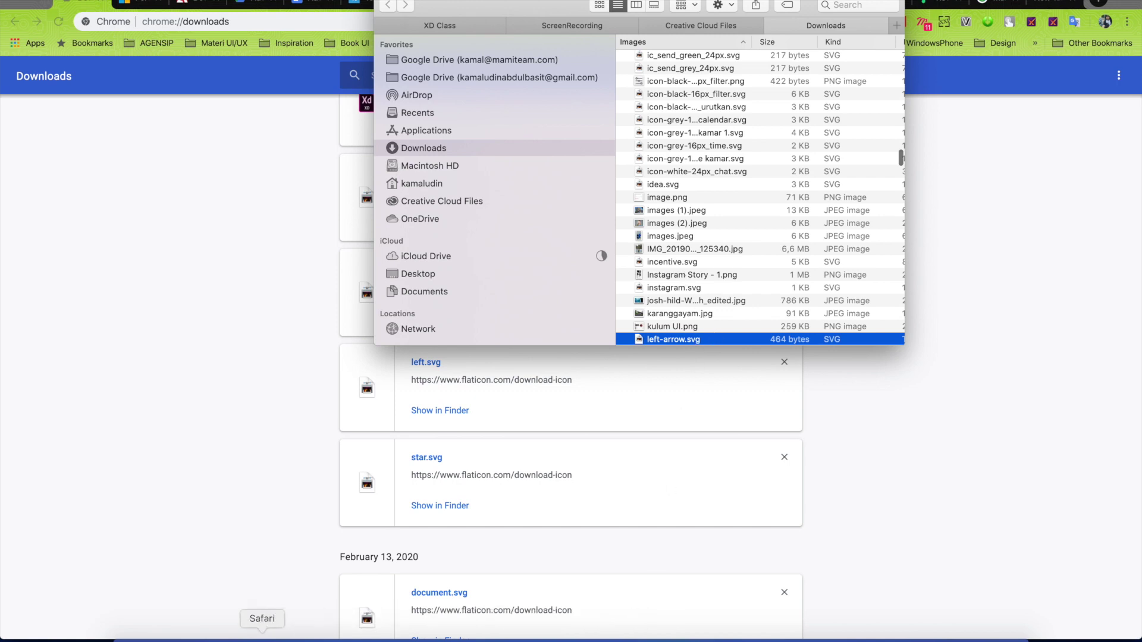
Step: Switch back to the Adobe XD window showing the two-bar artboard
{"action": "left_click", "coordinate": [231, 640]}
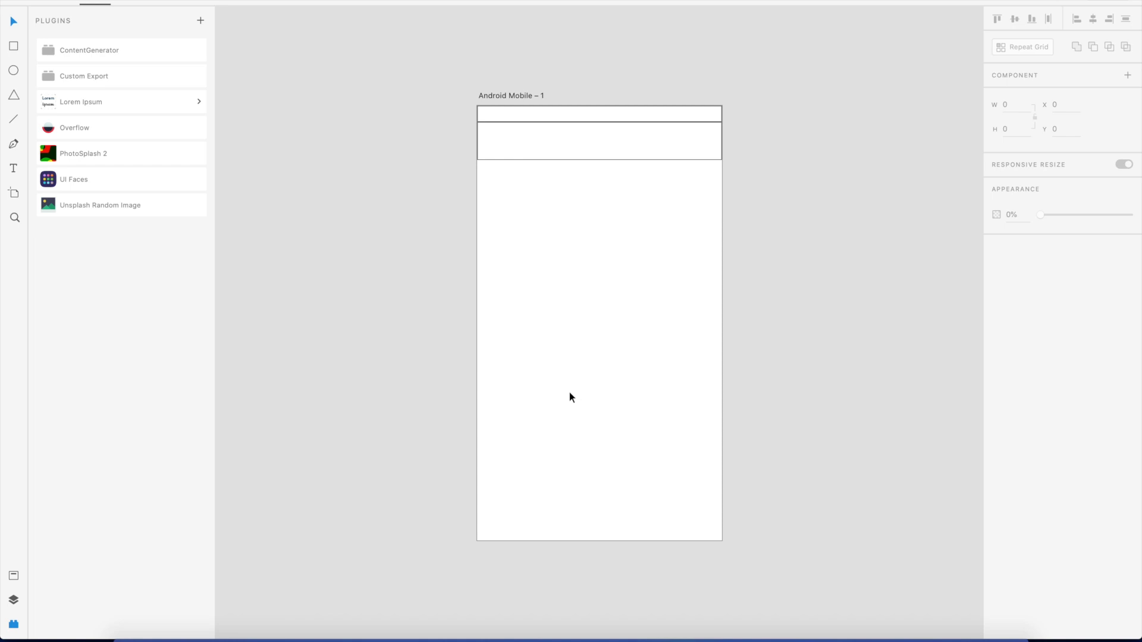
Step: Paste the left-arrow icon onto the artboard and move it to X 101, Y 197
{"action": "key", "text": "ctrl+v"}
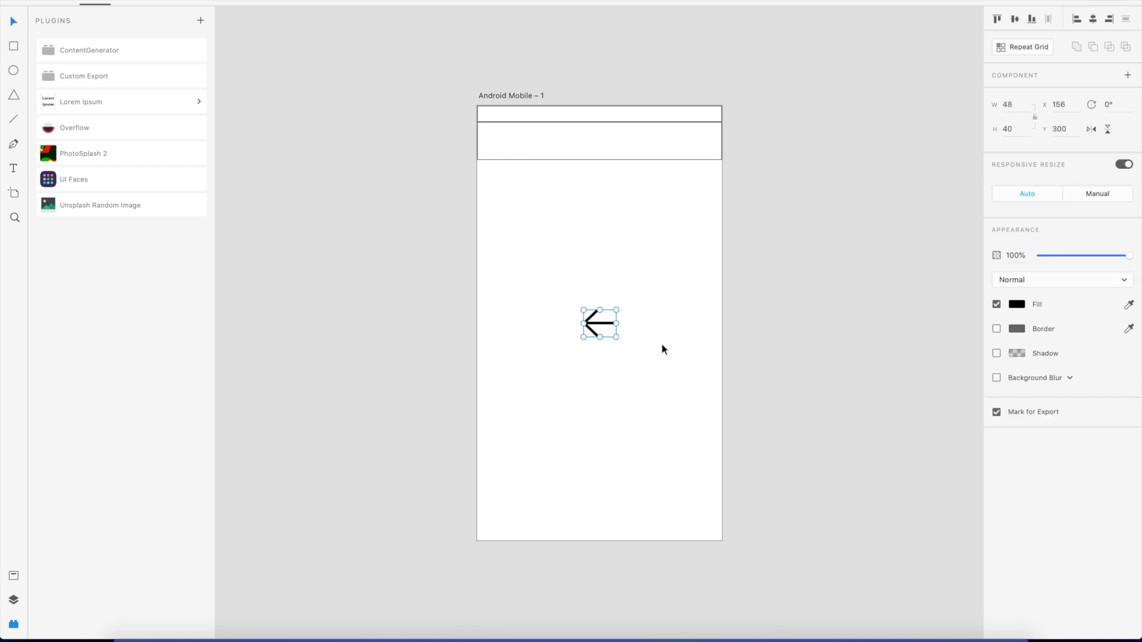
{"action": "left_click", "coordinate": [661, 346]}
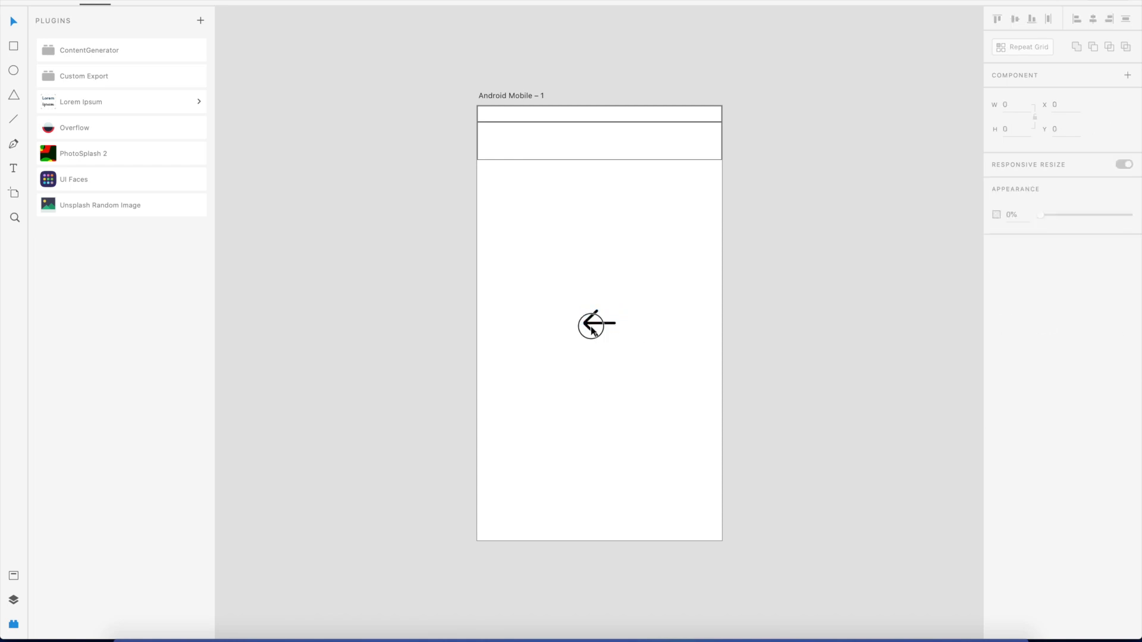
{"action": "left_click_drag", "start_coordinate": [571, 293], "coordinate": [653, 371]}
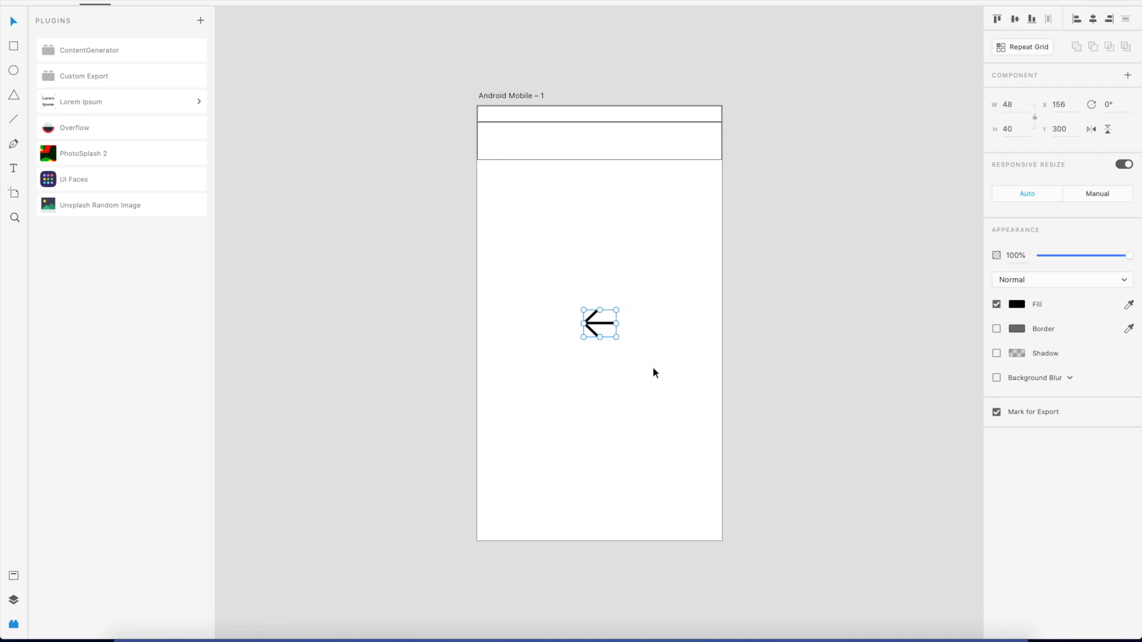
{"action": "left_click", "coordinate": [546, 201]}
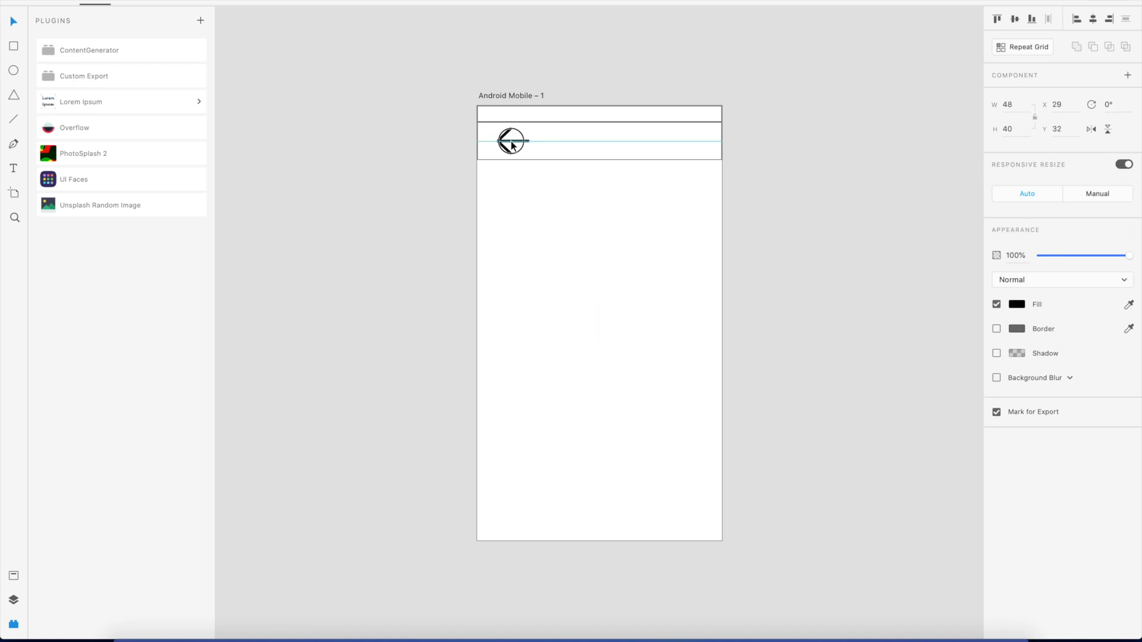
{"action": "left_click_drag", "start_coordinate": [545, 201], "coordinate": [553, 253]}
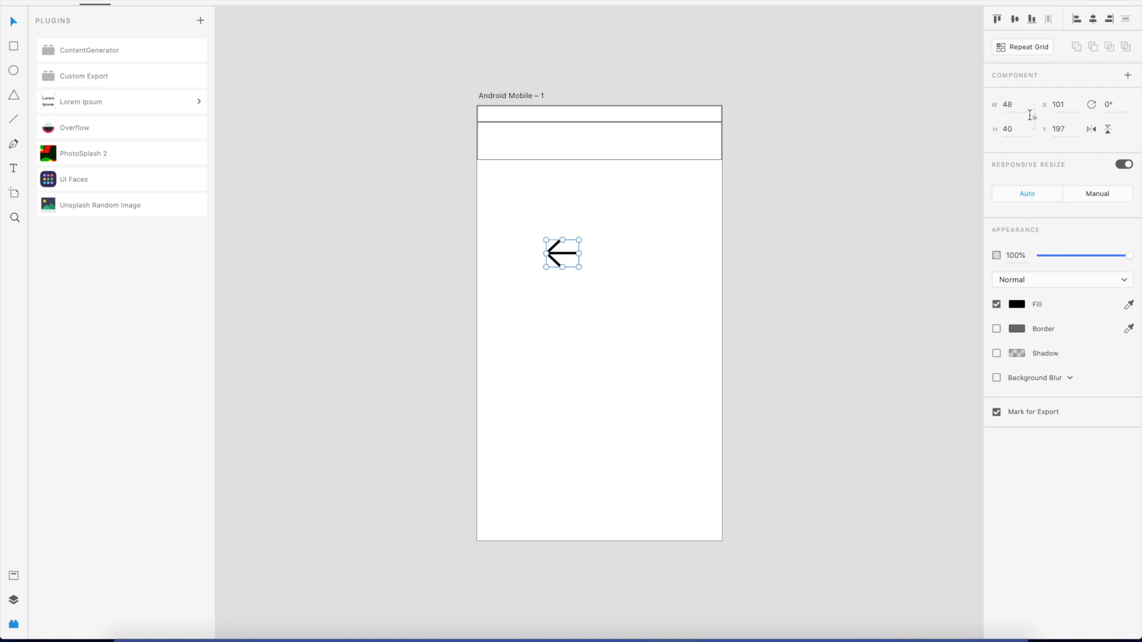
Step: Scale the back arrow to 22 px wide
{"action": "left_click", "coordinate": [1014, 108]}
{"action": "type", "text": "22"}
{"action": "key", "text": "Return"}
{"action": "left_click", "coordinate": [561, 273]}
{"action": "scroll", "coordinate": [562, 273], "scroll_direction": "up", "scroll_amount": 3}
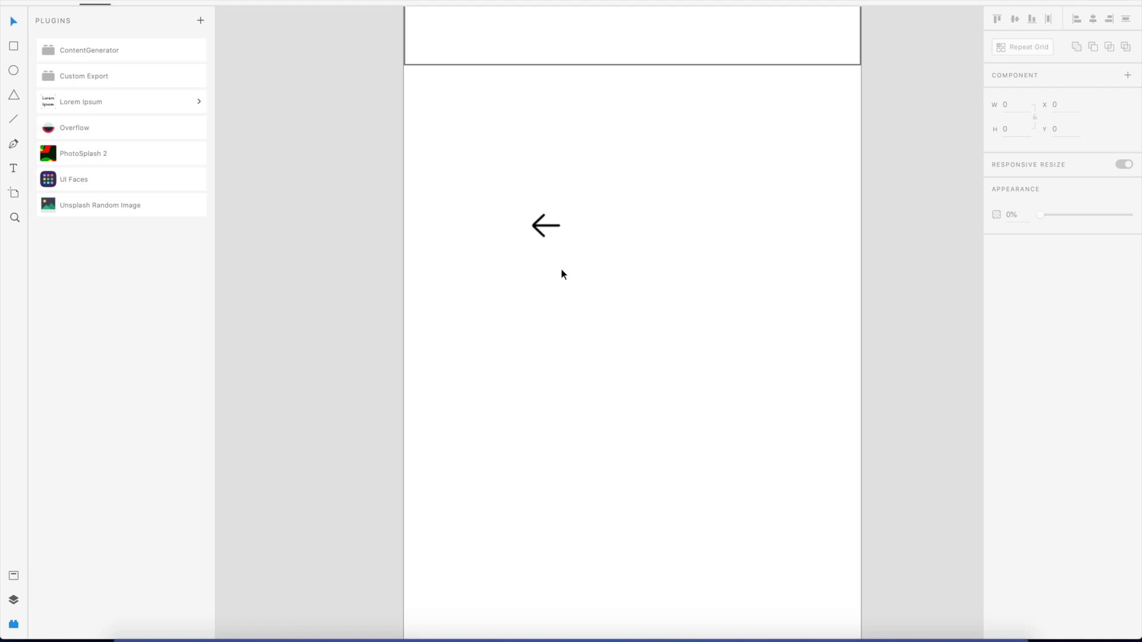
{"action": "key", "text": "r"}
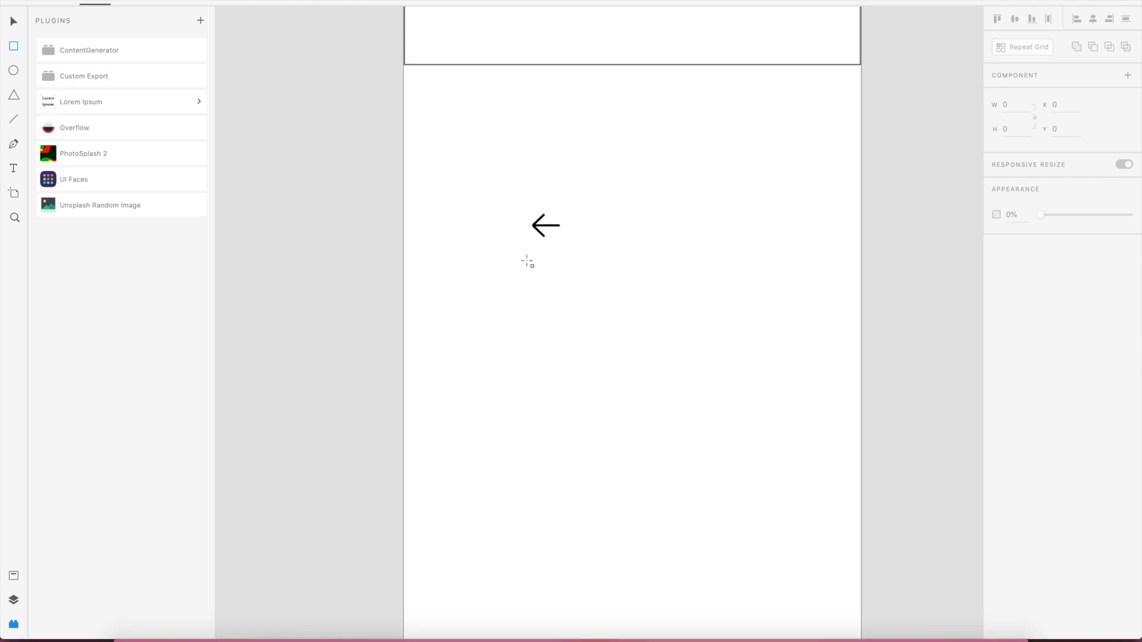
Step: Draw a 24×24 square below the back arrow
{"action": "left_click_drag", "start_coordinate": [527, 259], "coordinate": [573, 306]}
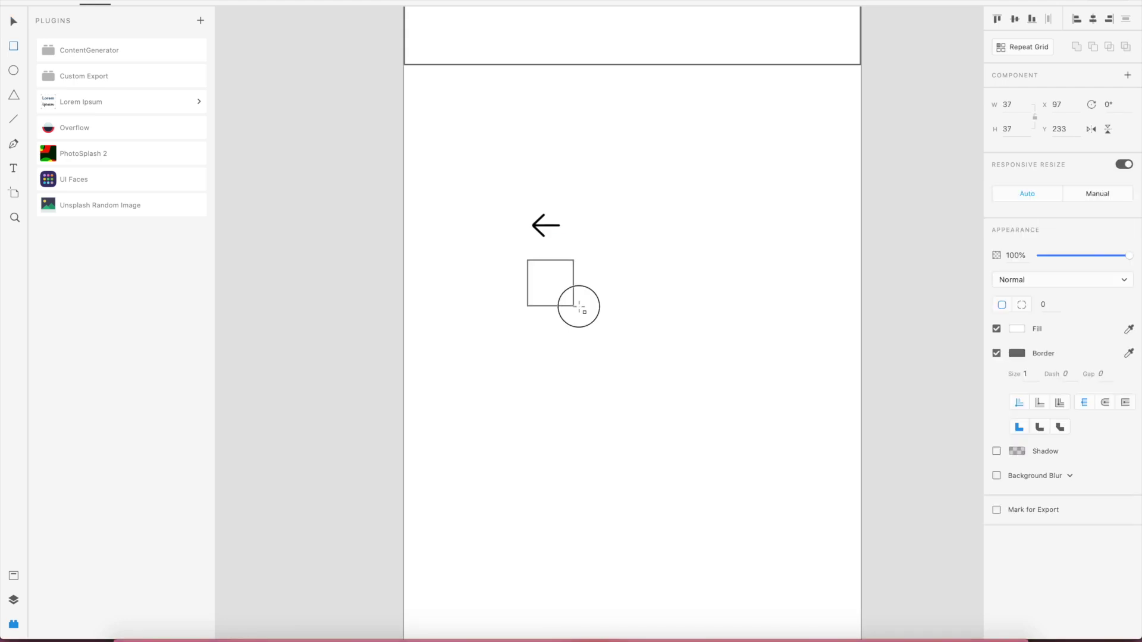
{"action": "left_click", "coordinate": [1019, 105]}
{"action": "type", "text": "24"}
{"action": "key", "text": "Tab"}
{"action": "type", "text": "24"}
{"action": "key", "text": "Return"}
Step: Align the arrow and square on their vertical middles and horizontal centres
{"action": "key", "text": "v"}
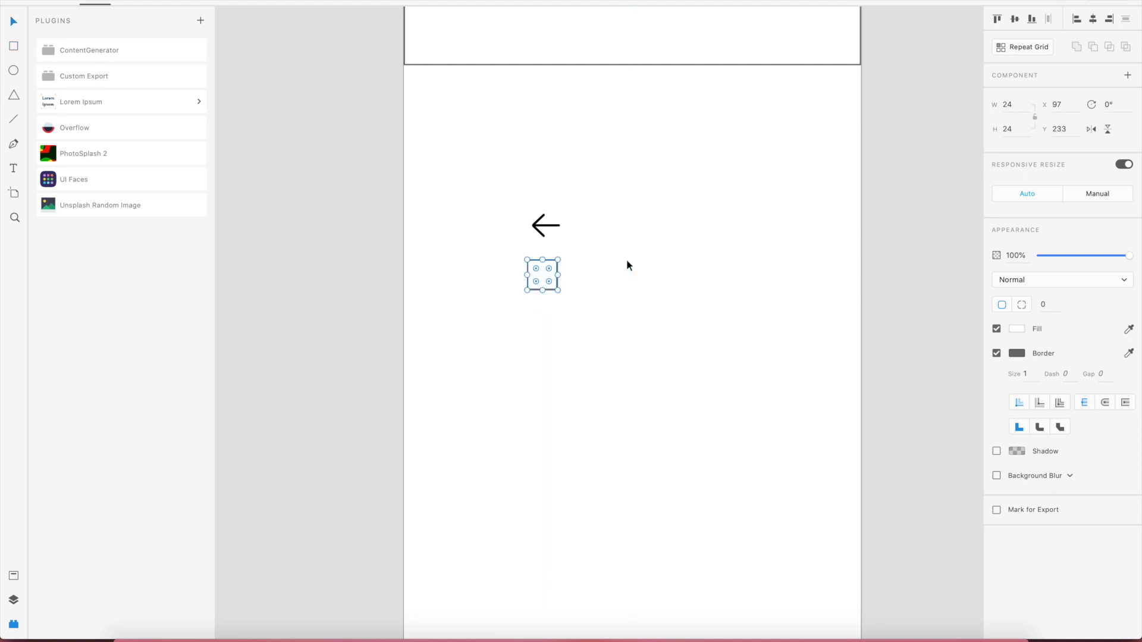
{"action": "left_click_drag", "start_coordinate": [613, 339], "coordinate": [502, 202]}
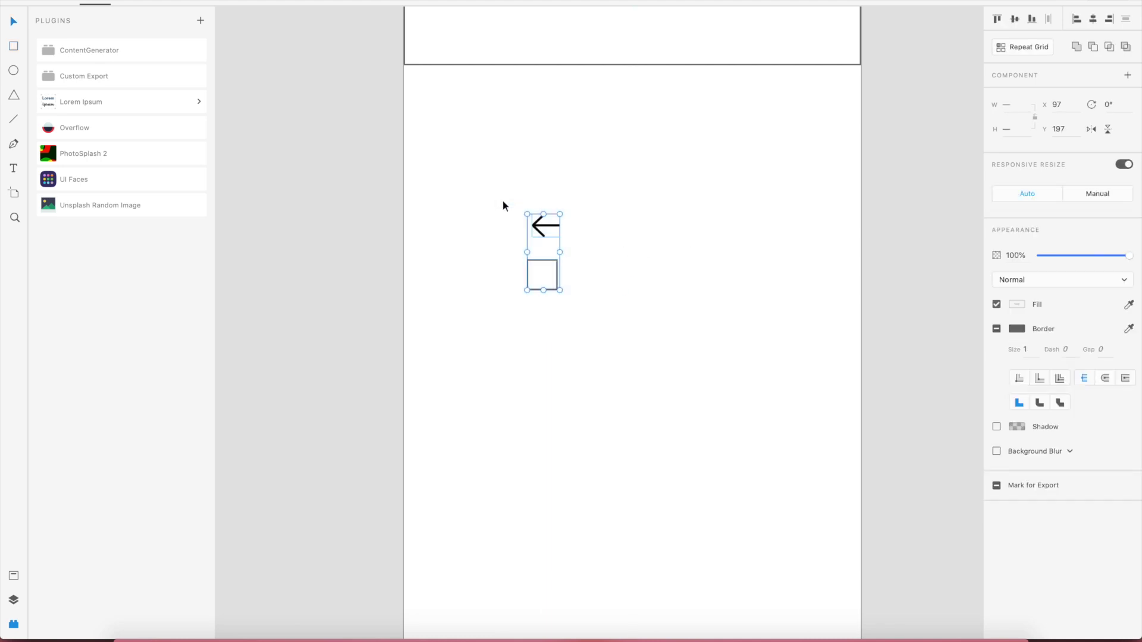
{"action": "left_click", "coordinate": [1015, 20]}
{"action": "left_click", "coordinate": [1093, 19]}
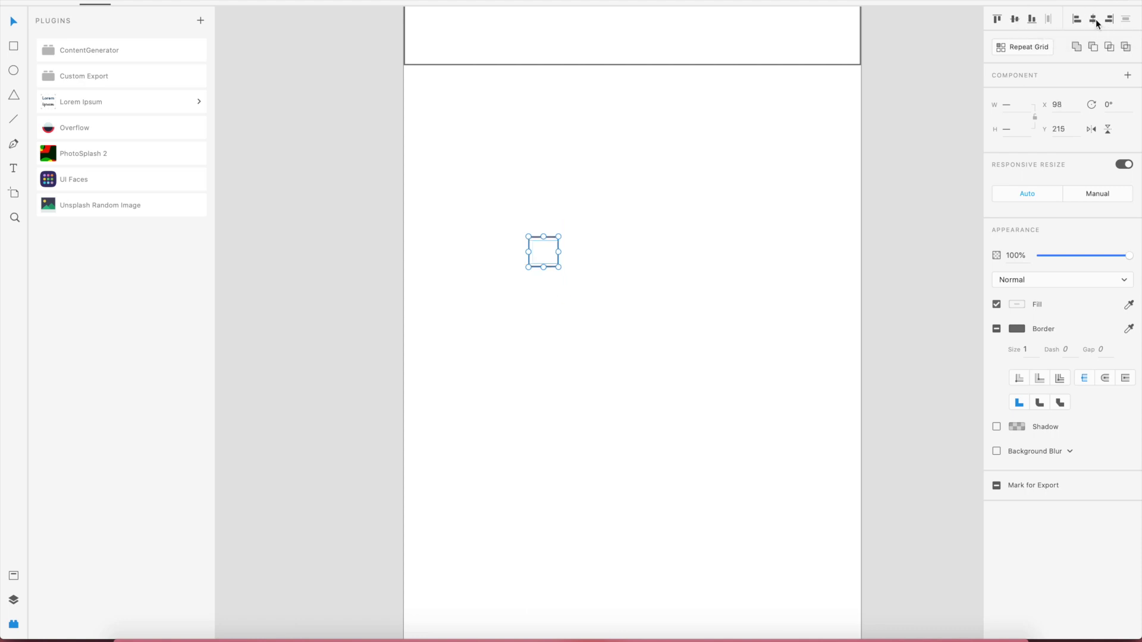
{"action": "left_click", "coordinate": [648, 264]}
Step: Remove the square's white fill while keeping its border, then reselect arrow and square
{"action": "left_click", "coordinate": [539, 256]}
{"action": "double_click", "coordinate": [555, 250]}
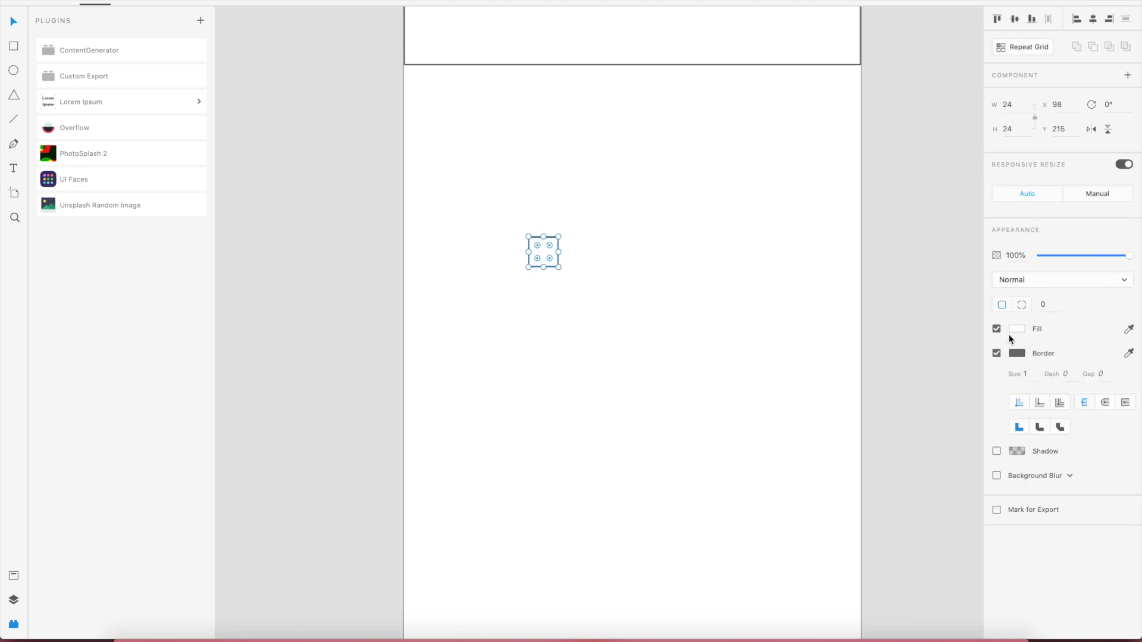
{"action": "left_click", "coordinate": [996, 353]}
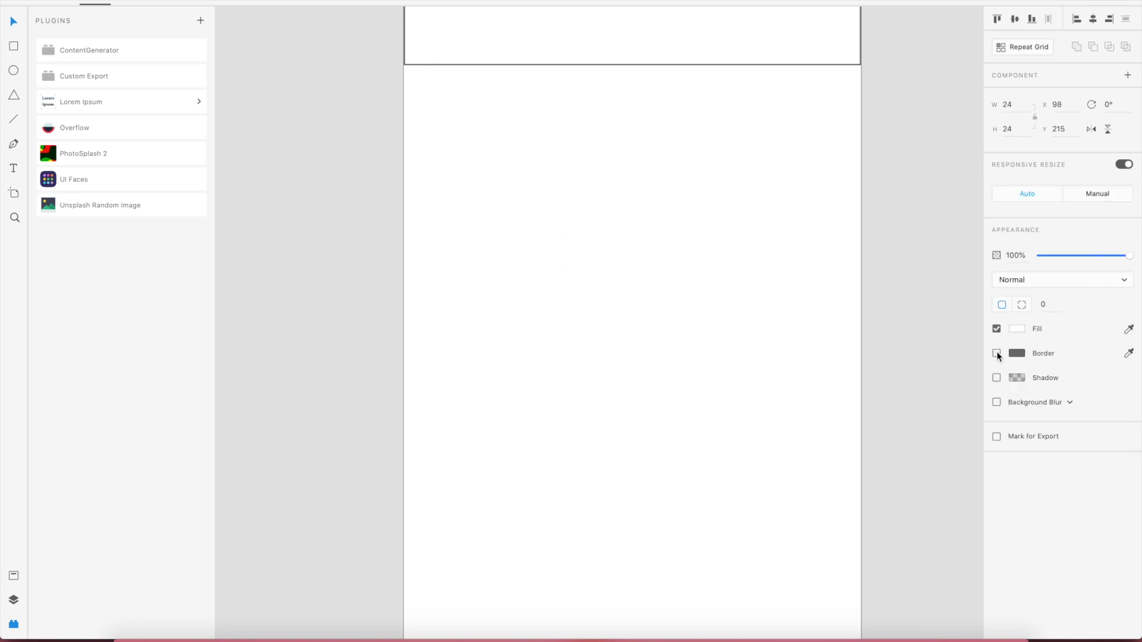
{"action": "left_click", "coordinate": [997, 353]}
{"action": "left_click", "coordinate": [996, 329]}
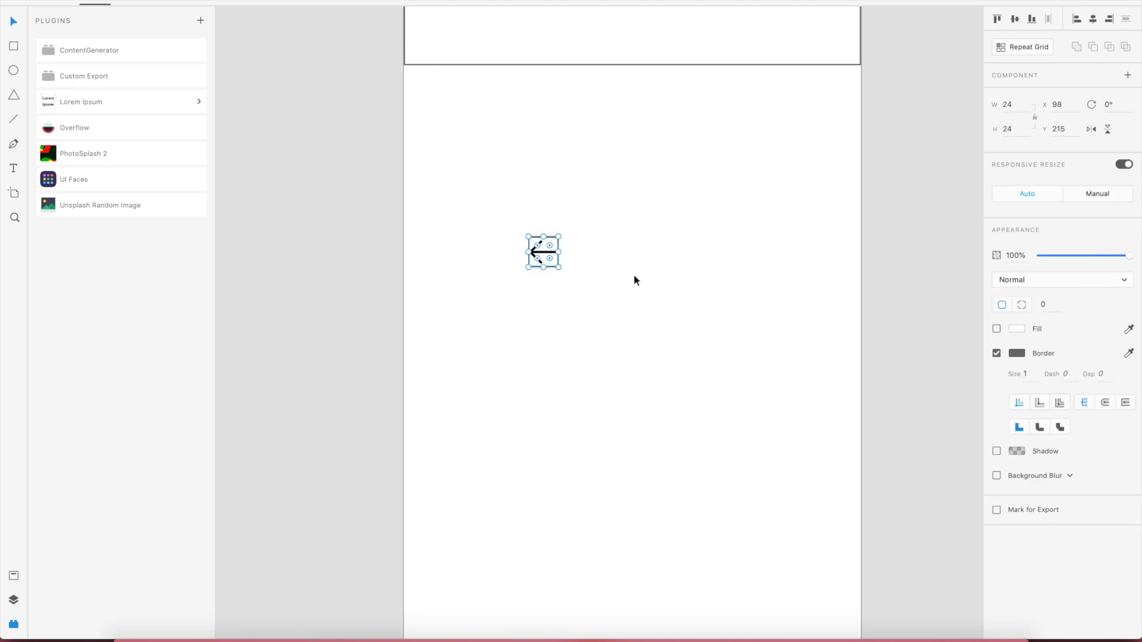
{"action": "left_click_drag", "start_coordinate": [612, 290], "coordinate": [481, 198]}
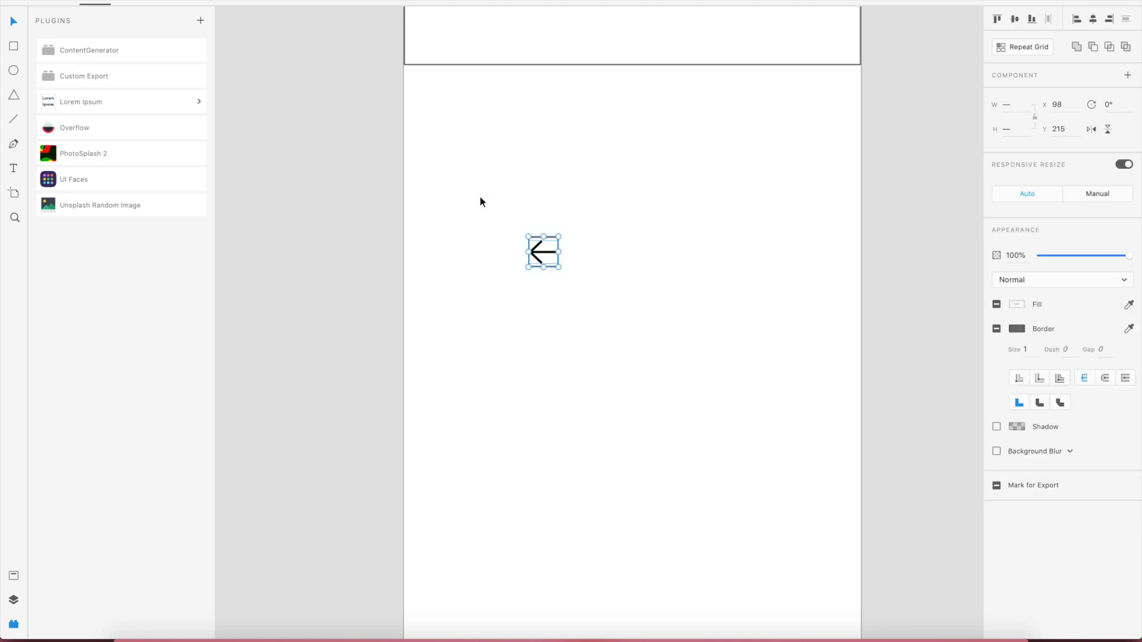
{"action": "scroll", "coordinate": [558, 227], "scroll_direction": "up", "scroll_amount": 2}
{"action": "left_click_drag", "start_coordinate": [474, 211], "coordinate": [601, 360]}
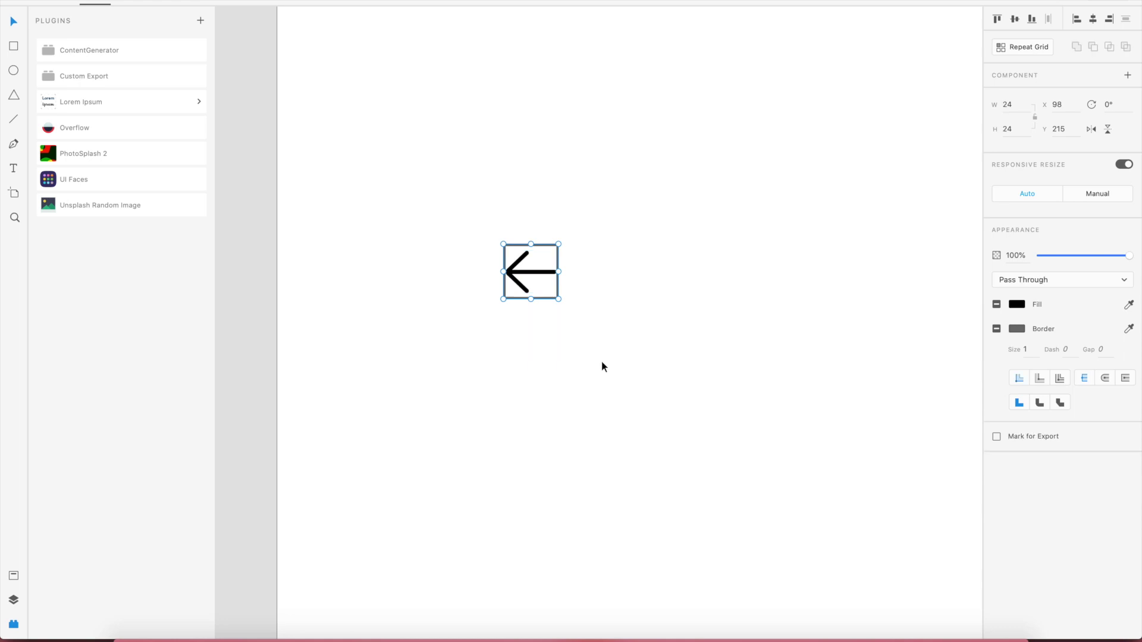
Step: Rename the group to btn_back and move Rectangle 3 beneath the left-arrow layer
{"action": "left_click", "coordinate": [13, 576]}
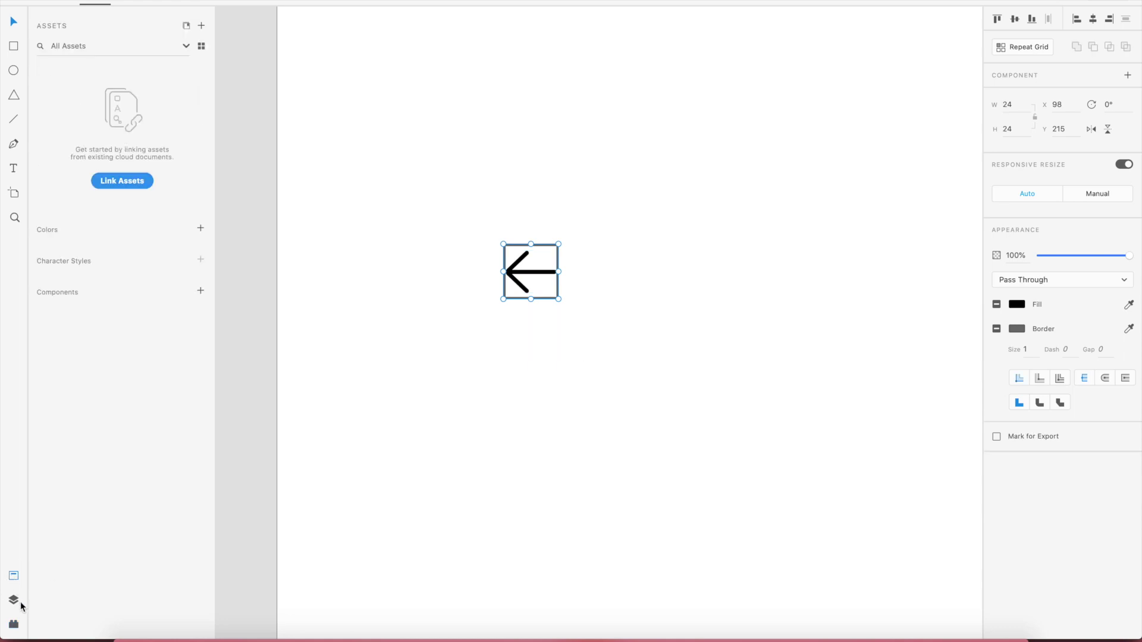
{"action": "left_click", "coordinate": [20, 603]}
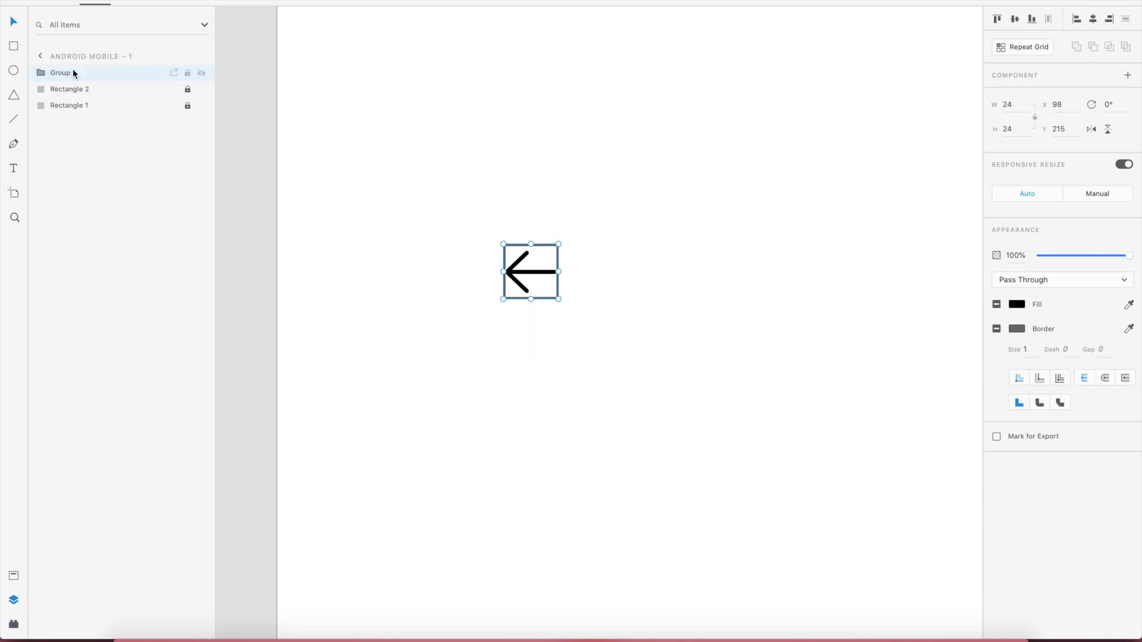
{"action": "double_click", "coordinate": [68, 73]}
{"action": "type", "text": "btn"}
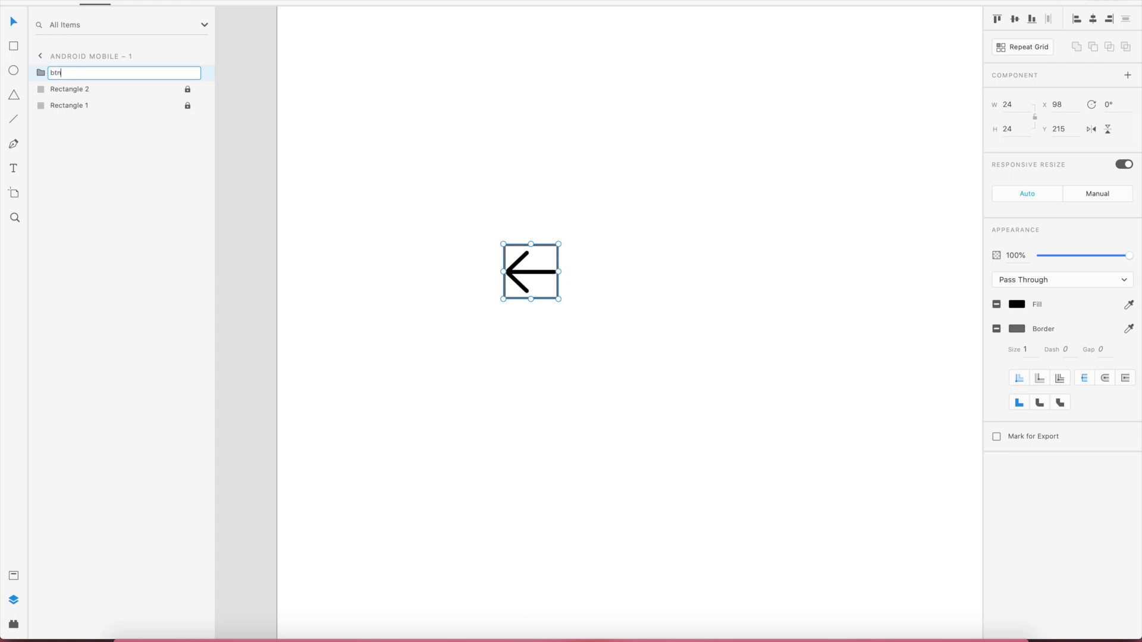
{"action": "type", "text": "_back"}
{"action": "key", "text": "Return"}
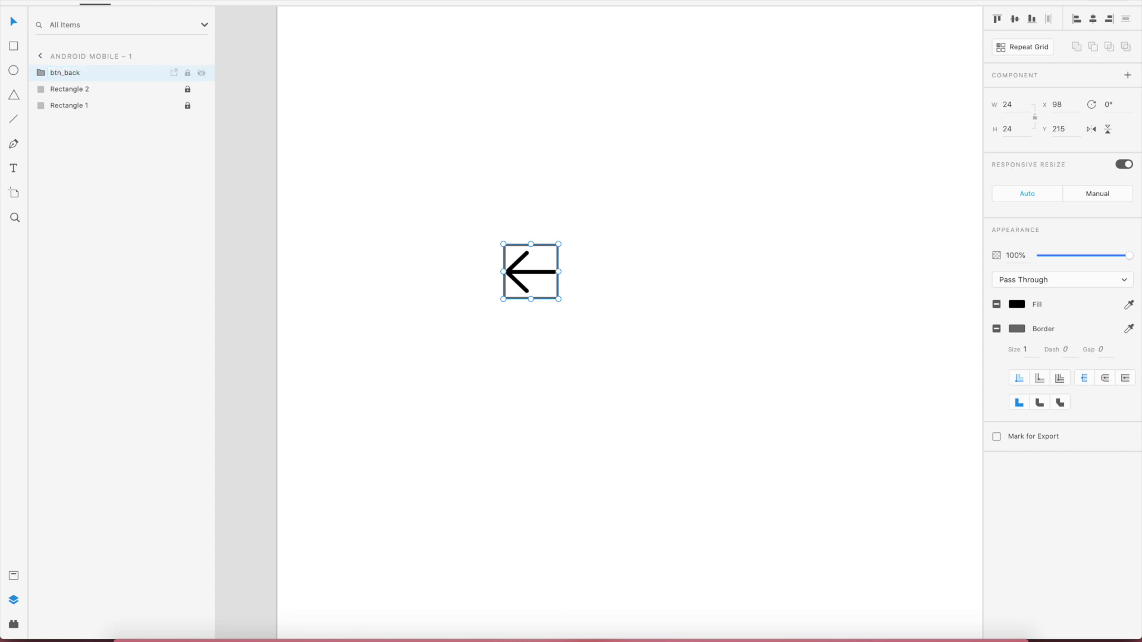
{"action": "left_click", "coordinate": [41, 72]}
{"action": "left_click", "coordinate": [77, 90]}
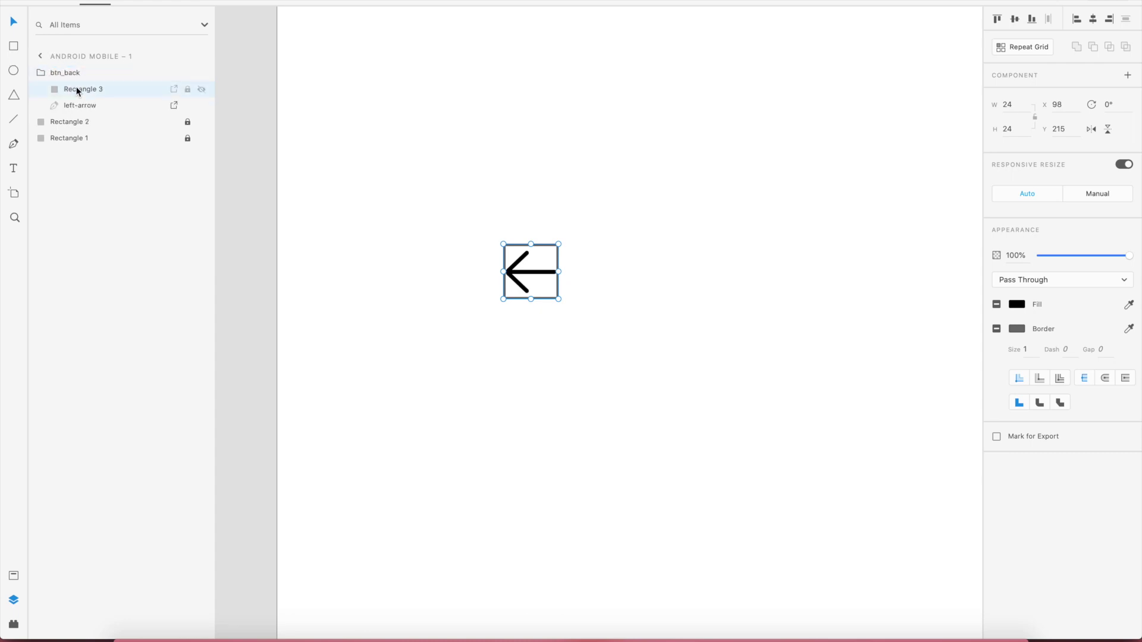
{"action": "left_click_drag", "start_coordinate": [77, 90], "coordinate": [76, 113]}
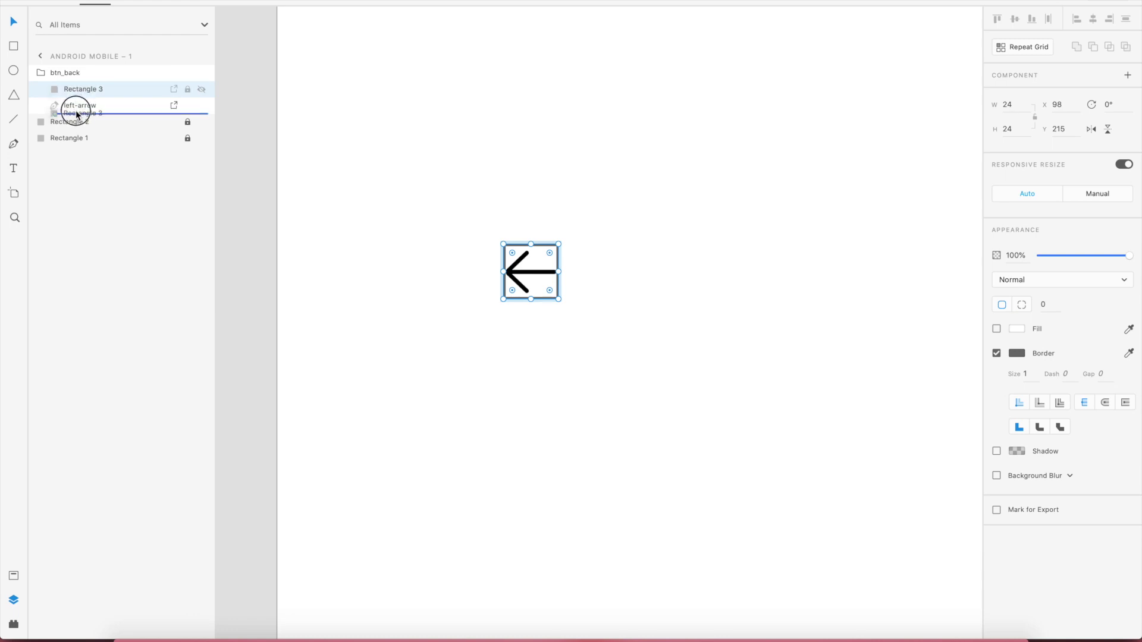
Step: Turn off the square frame's border and zoom to fit the whole artboard
{"action": "left_click", "coordinate": [409, 216]}
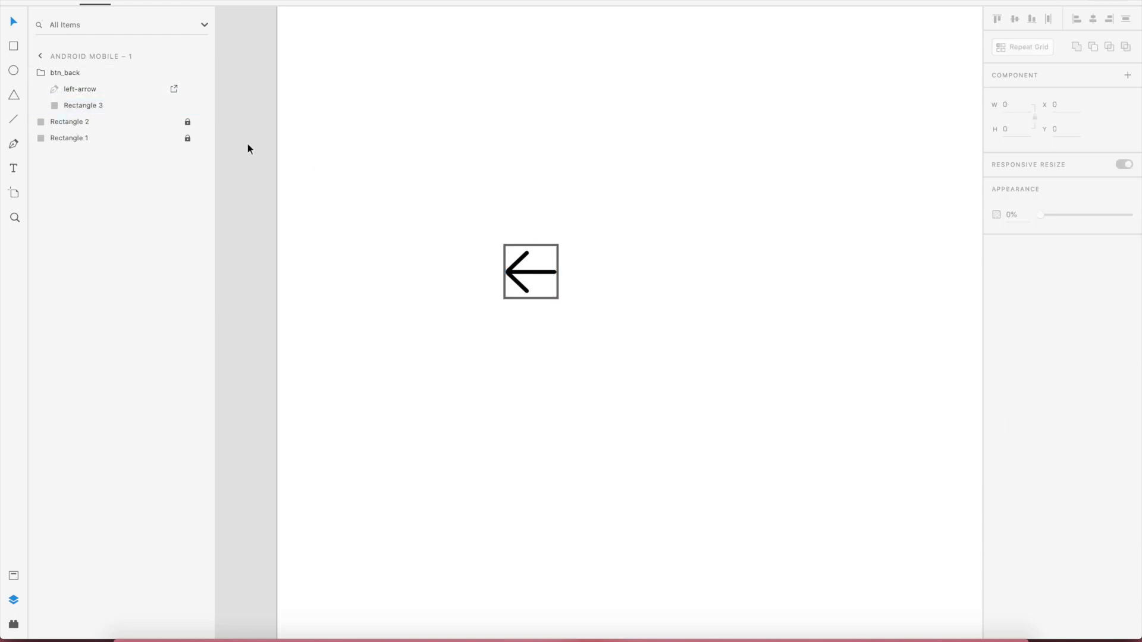
{"action": "left_click", "coordinate": [77, 106]}
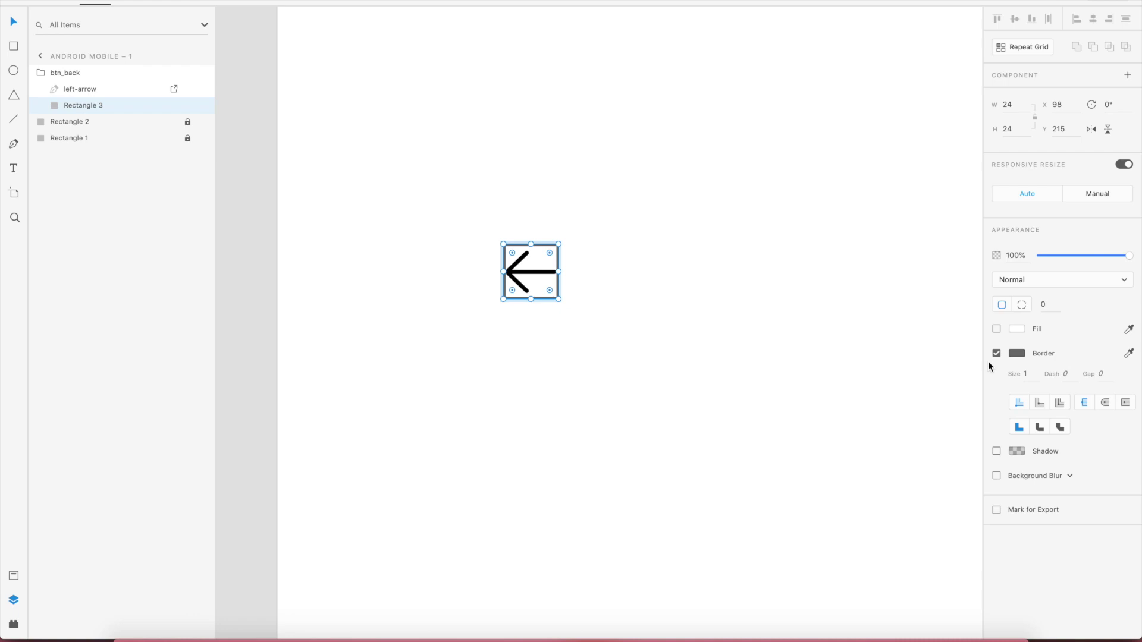
{"action": "left_click", "coordinate": [996, 353]}
{"action": "left_click", "coordinate": [716, 362]}
{"action": "left_click", "coordinate": [538, 283]}
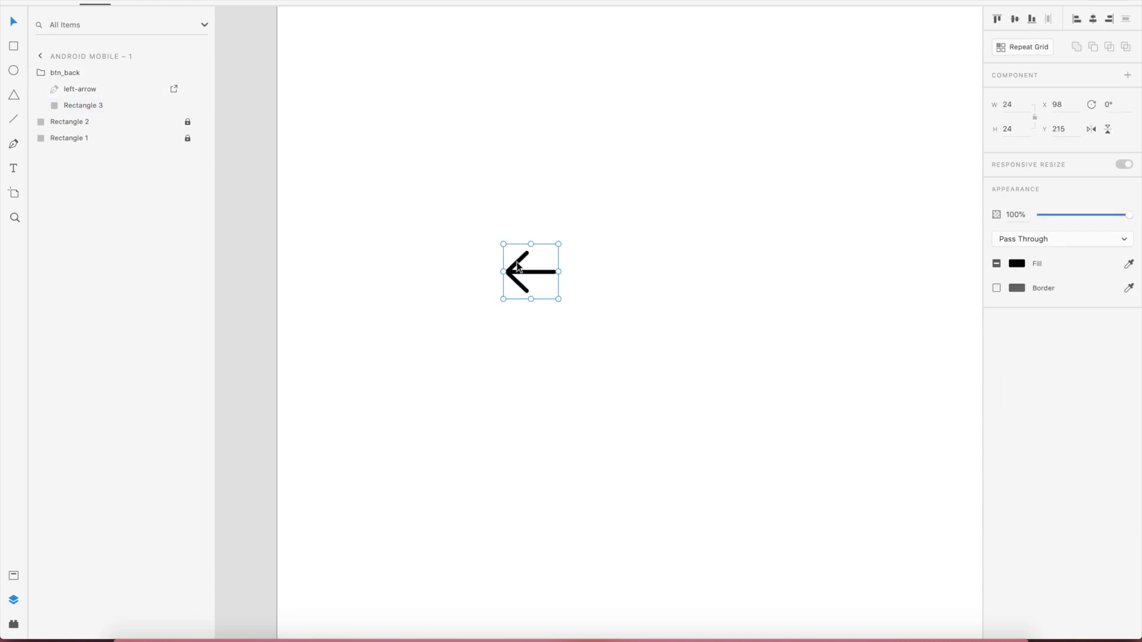
{"action": "left_click", "coordinate": [541, 338]}
{"action": "key", "text": "ctrl+0"}
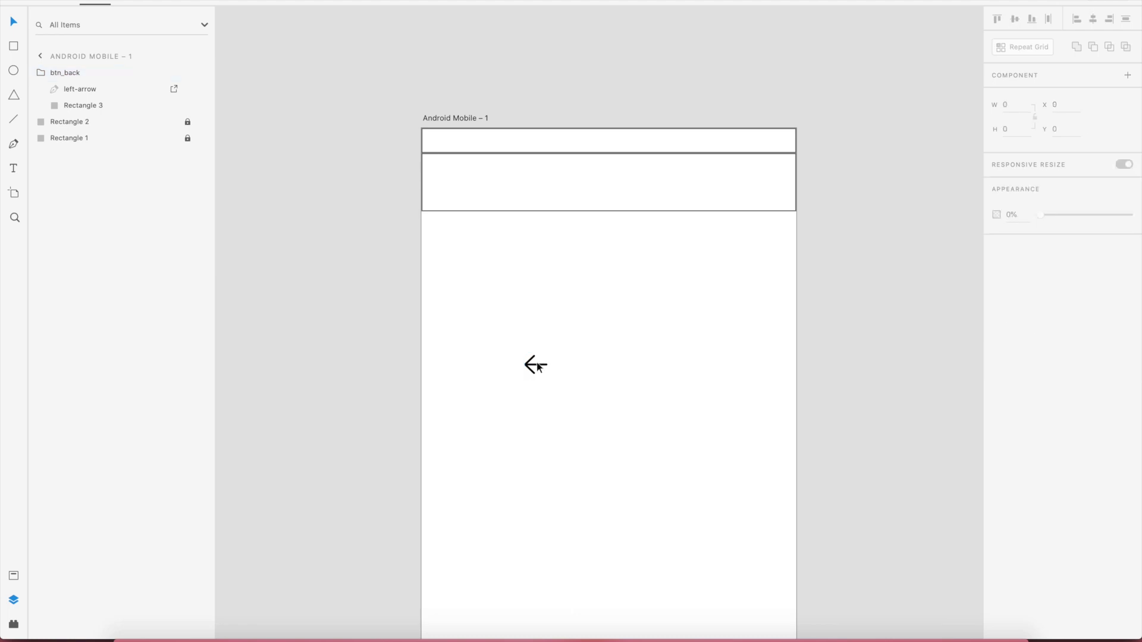
Step: Move the back-arrow group into the app bar at X 16, Y 40, checking its 16 px margins
{"action": "left_click_drag", "start_coordinate": [538, 364], "coordinate": [462, 187]}
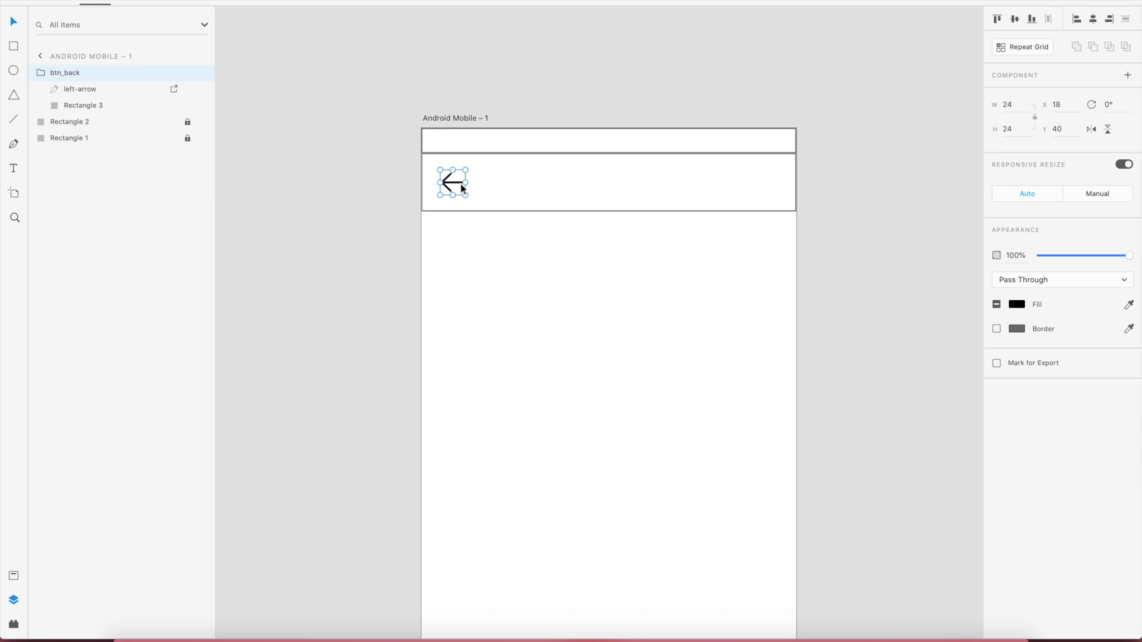
{"action": "key", "text": "alt"}
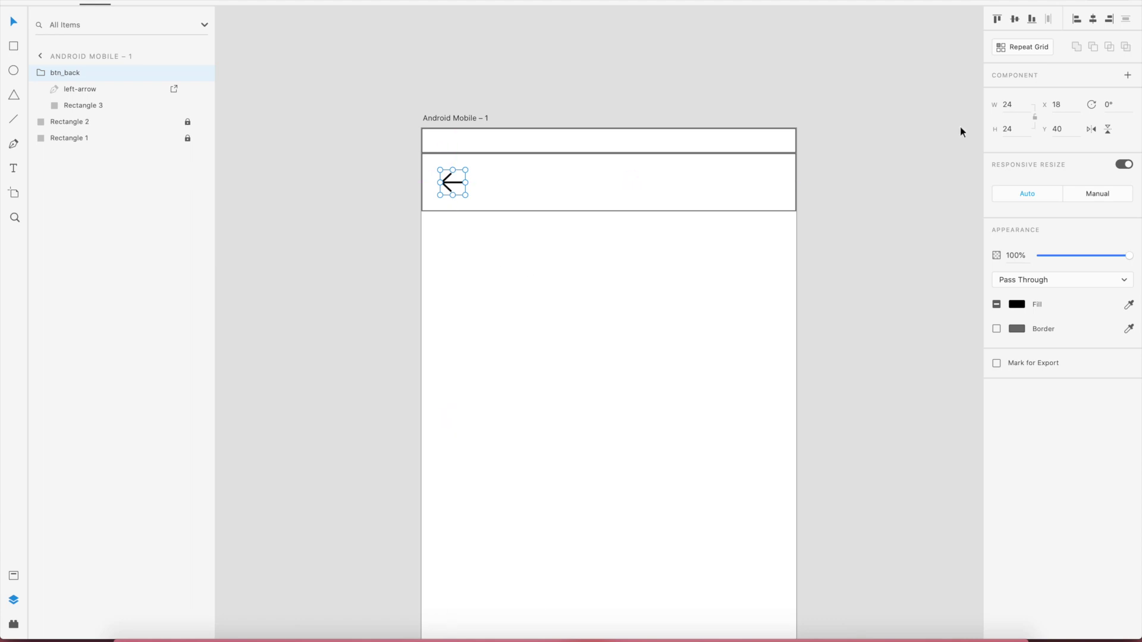
{"action": "left_click", "coordinate": [1056, 107]}
{"action": "type", "text": "16"}
{"action": "key", "text": "Return"}
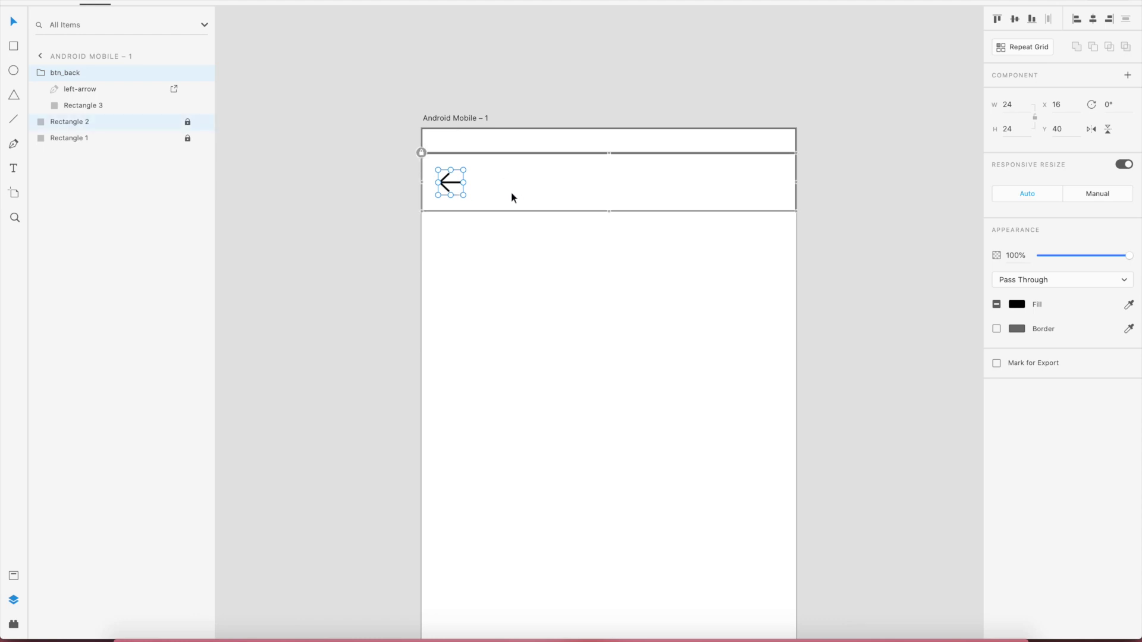
{"action": "key", "text": "Escape"}
{"action": "left_click", "coordinate": [453, 185]}
{"action": "left_click", "coordinate": [506, 306]}
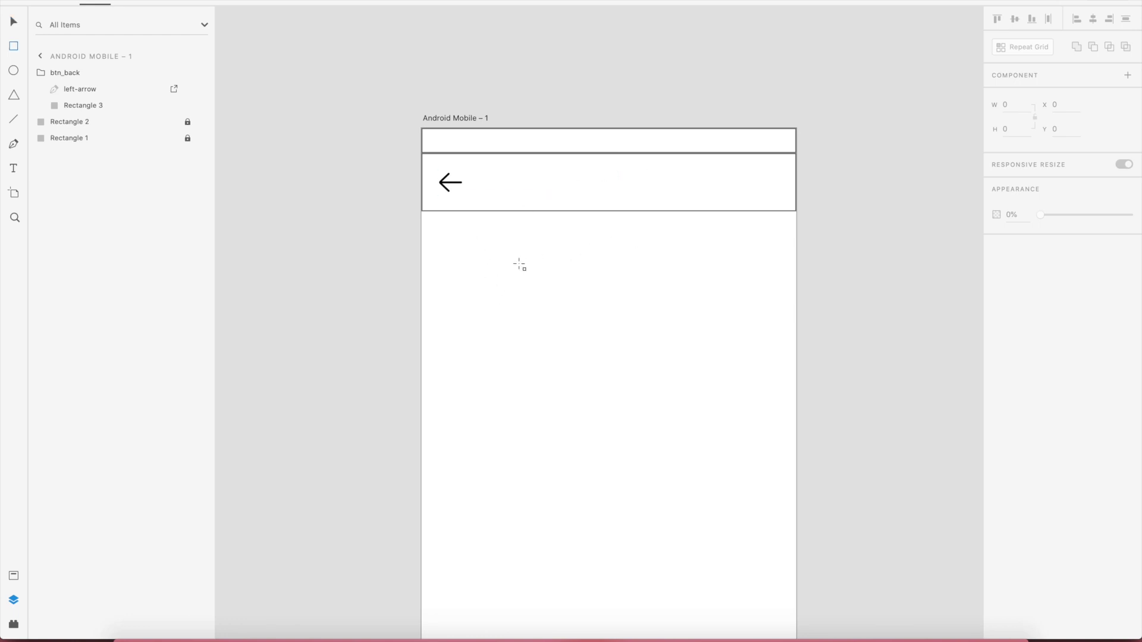
Step: Draw a new small rectangle and move it into the app bar beside the back arrow
{"action": "left_click_drag", "start_coordinate": [485, 240], "coordinate": [512, 281]}
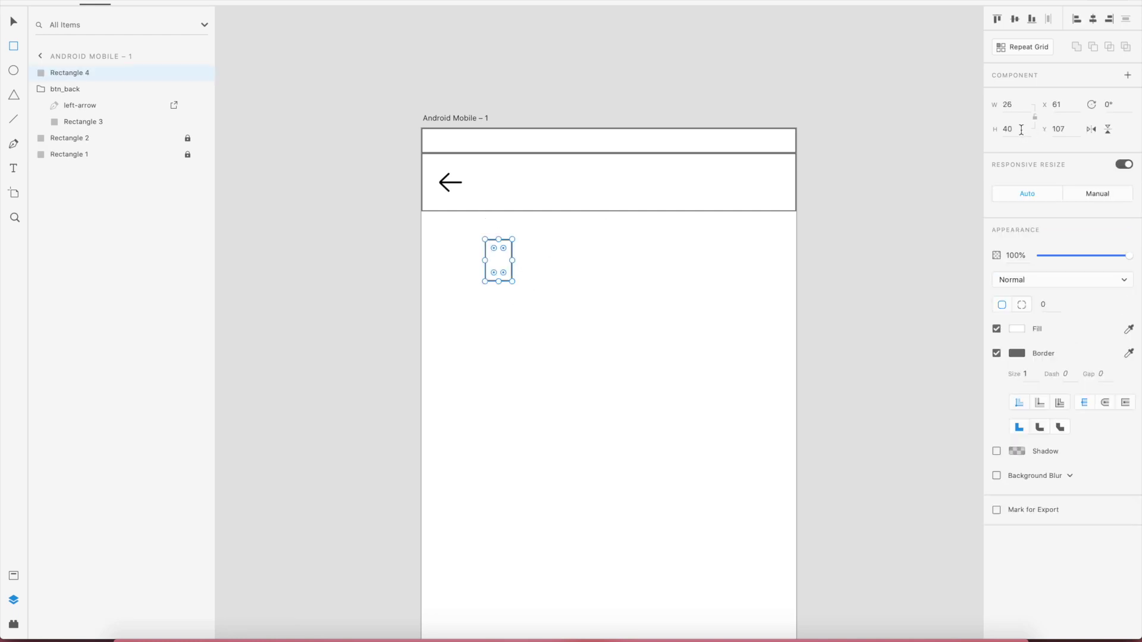
{"action": "left_click", "coordinate": [1008, 105]}
{"action": "type", "text": "v"}
{"action": "key", "text": "Escape"}
{"action": "key", "text": "Escape"}
{"action": "left_click_drag", "start_coordinate": [511, 272], "coordinate": [500, 198]}
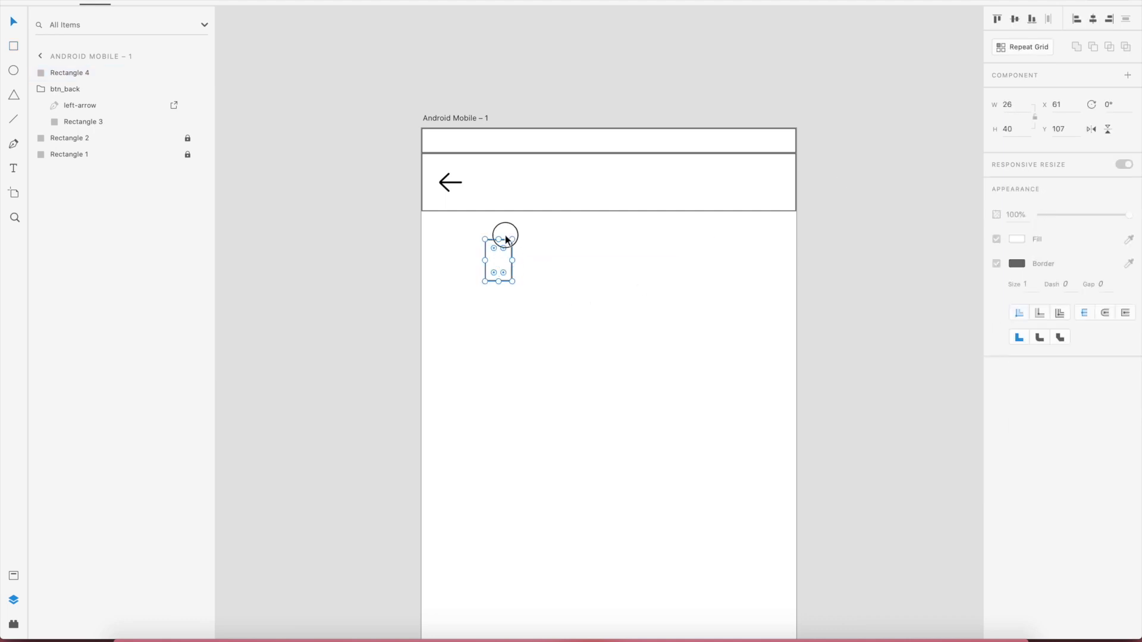
{"action": "left_click_drag", "start_coordinate": [500, 201], "coordinate": [500, 199]}
{"action": "key", "text": "Up"}
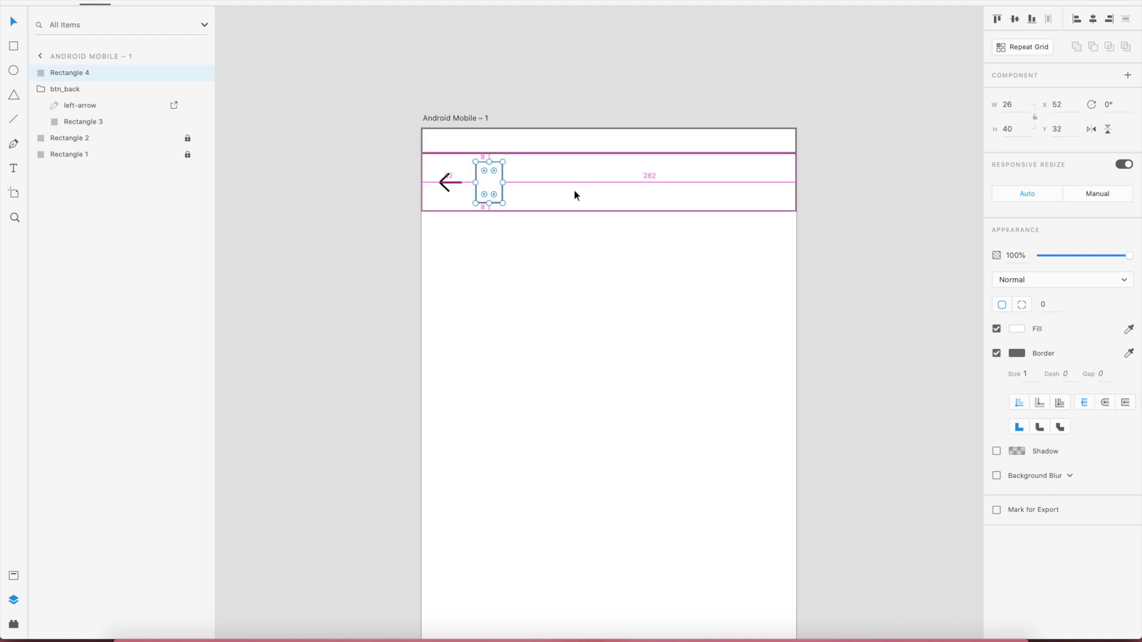
{"action": "left_click", "coordinate": [440, 186]}
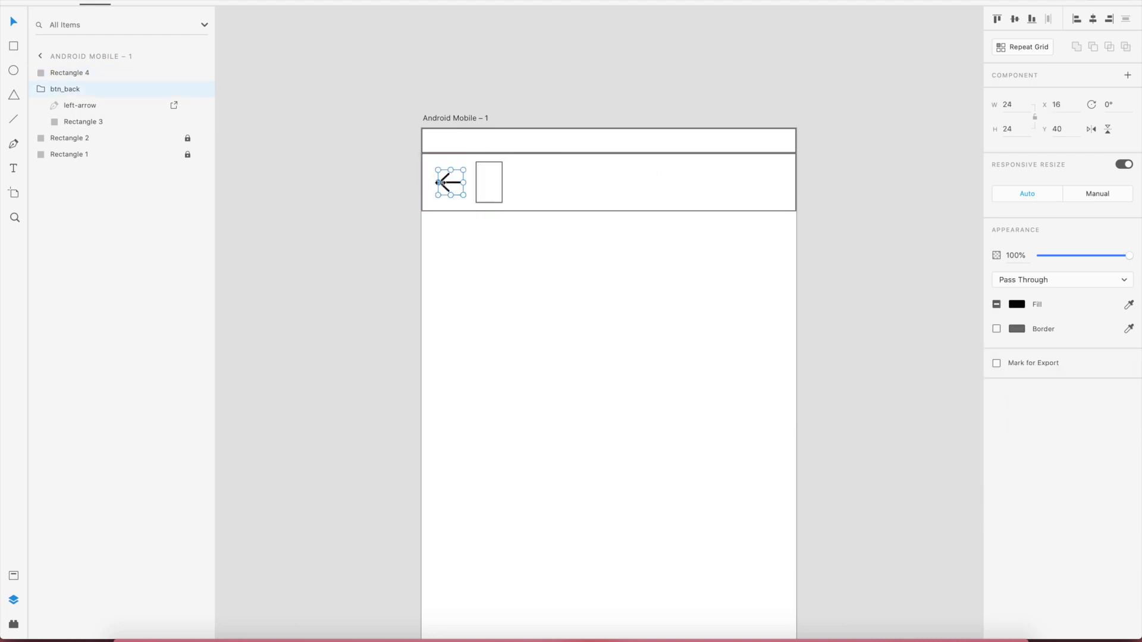
{"action": "left_click", "coordinate": [480, 189]}
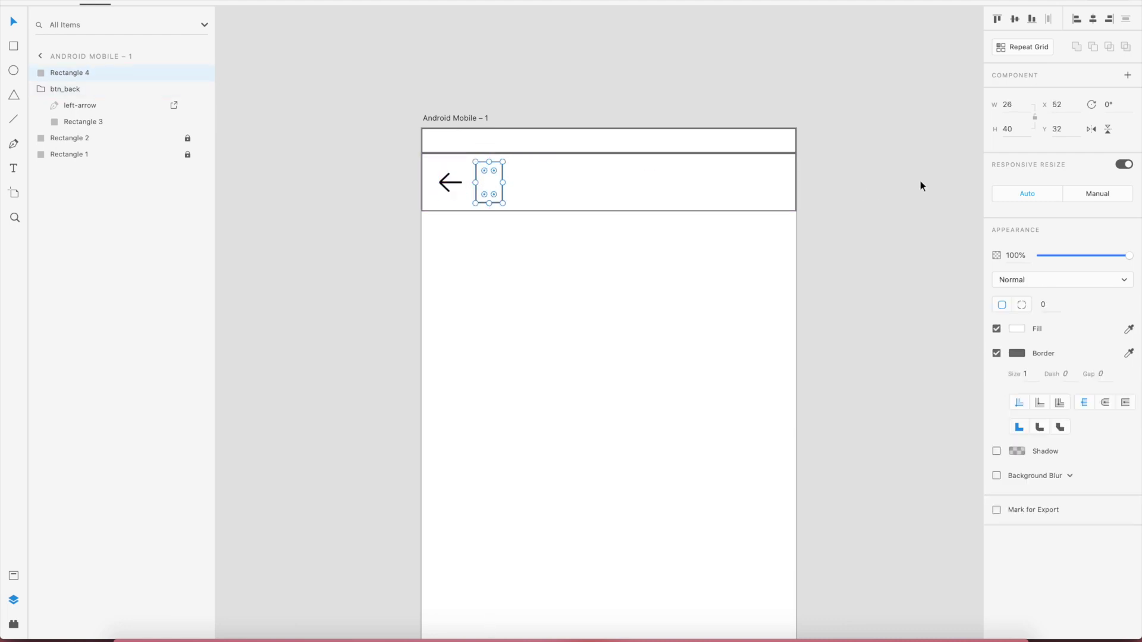
{"action": "left_click", "coordinate": [566, 273]}
Step: Reduce the rectangle's height to 36 and nudge it to X 52, Y 34
{"action": "left_click", "coordinate": [498, 185]}
{"action": "left_click", "coordinate": [1010, 129]}
{"action": "key", "text": "Down"}
{"action": "key", "text": "Down"}
{"action": "key", "text": "Down"}
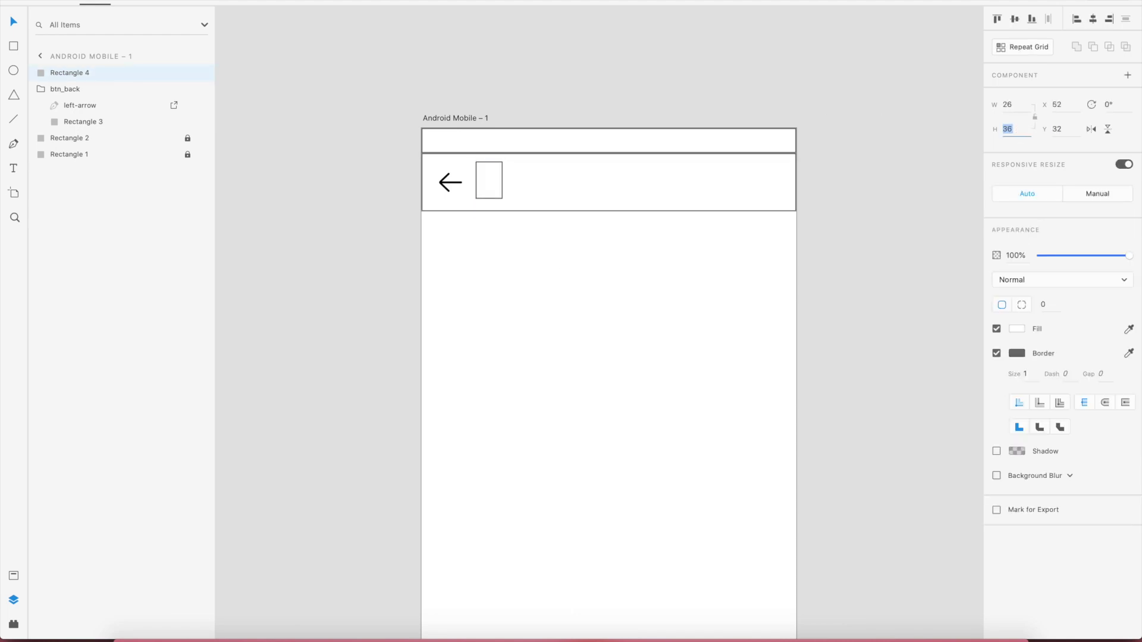
{"action": "left_click", "coordinate": [529, 223]}
{"action": "left_click", "coordinate": [502, 196]}
{"action": "key", "text": "Down"}
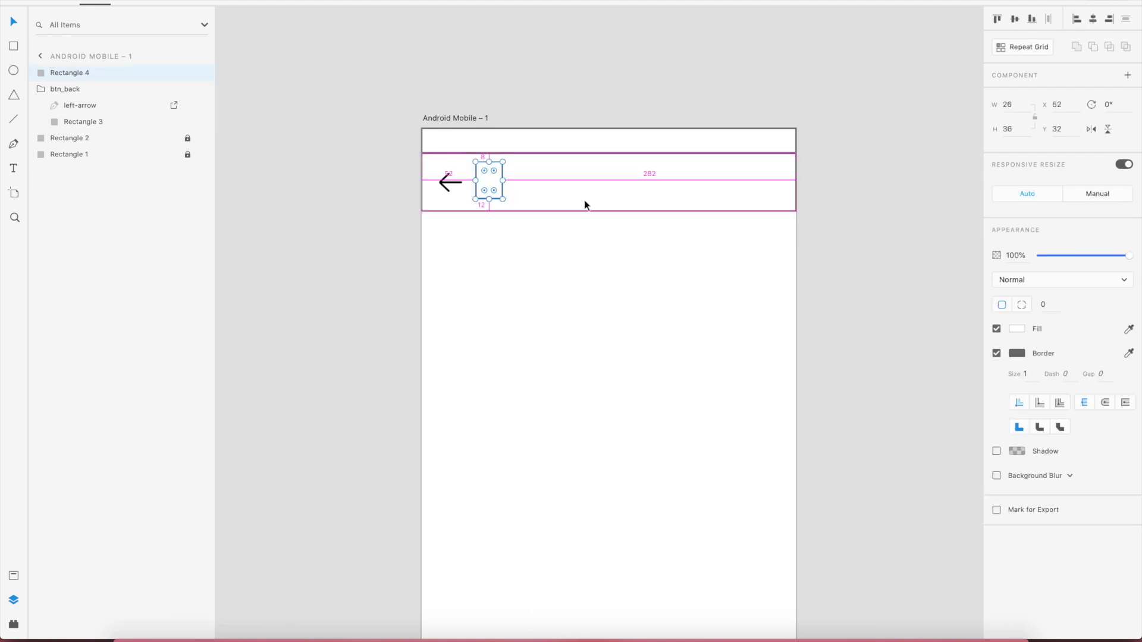
{"action": "key", "text": "Down"}
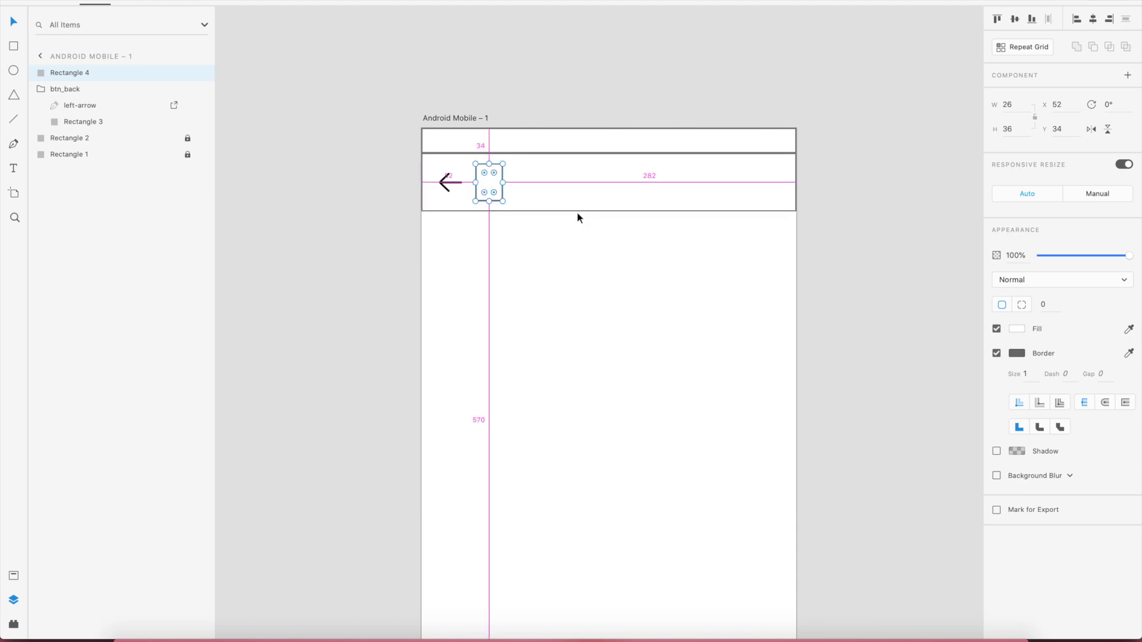
{"action": "left_click", "coordinate": [561, 254]}
{"action": "left_click", "coordinate": [502, 196]}
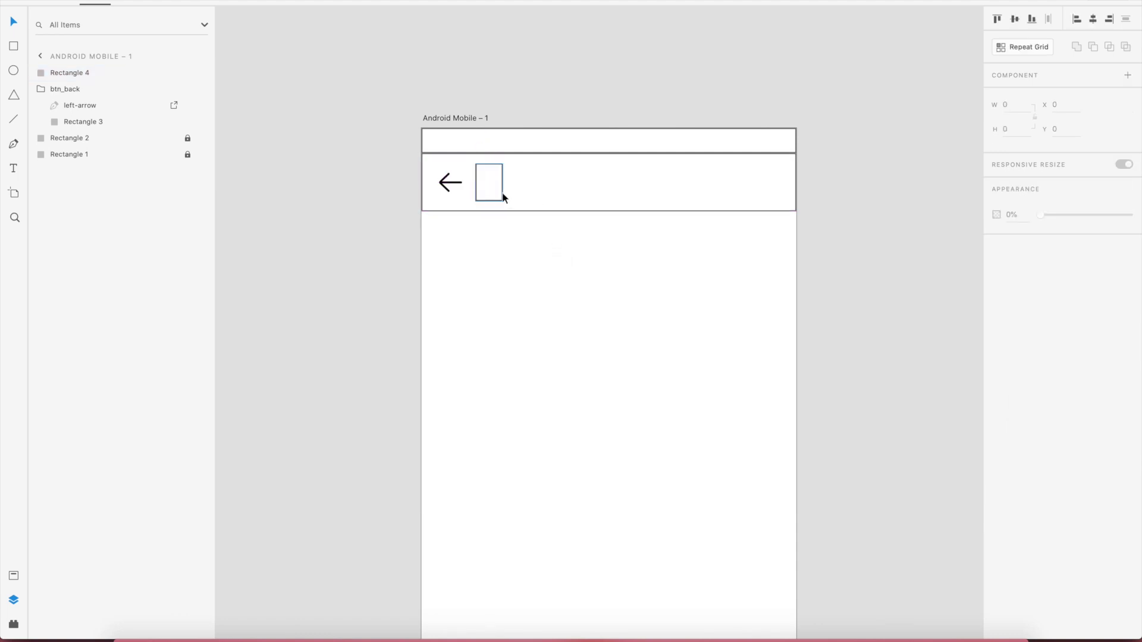
Step: Stretch Rectangle 4 across the app bar to a width of 292 px
{"action": "left_click_drag", "start_coordinate": [612, 183], "coordinate": [777, 183]}
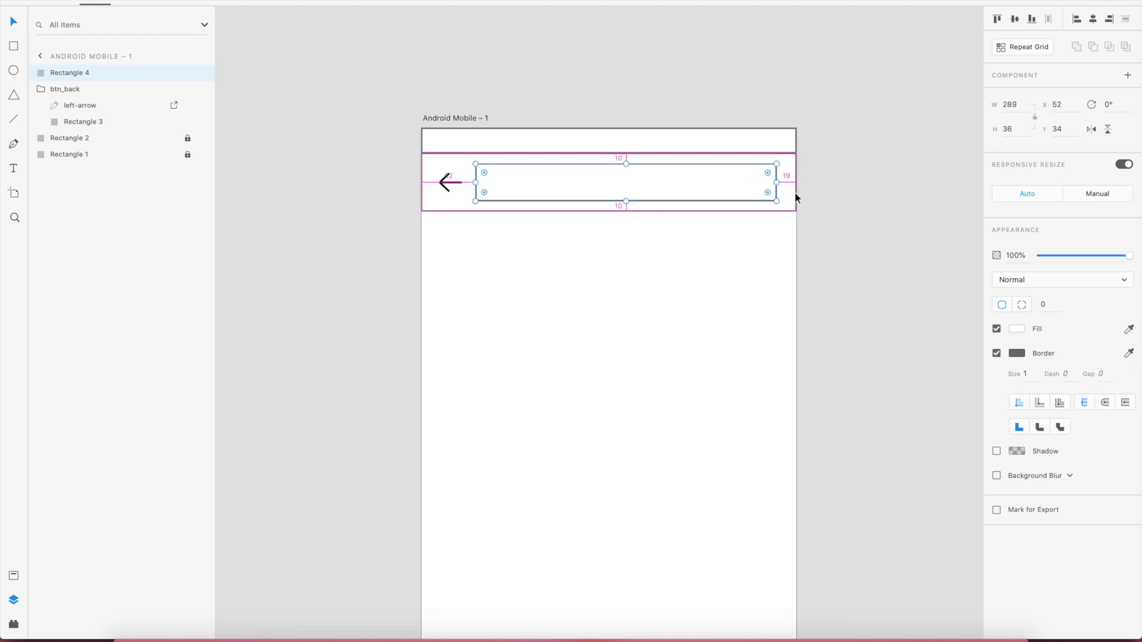
{"action": "left_click", "coordinate": [1019, 104]}
{"action": "type", "text": "292"}
{"action": "key", "text": "Return"}
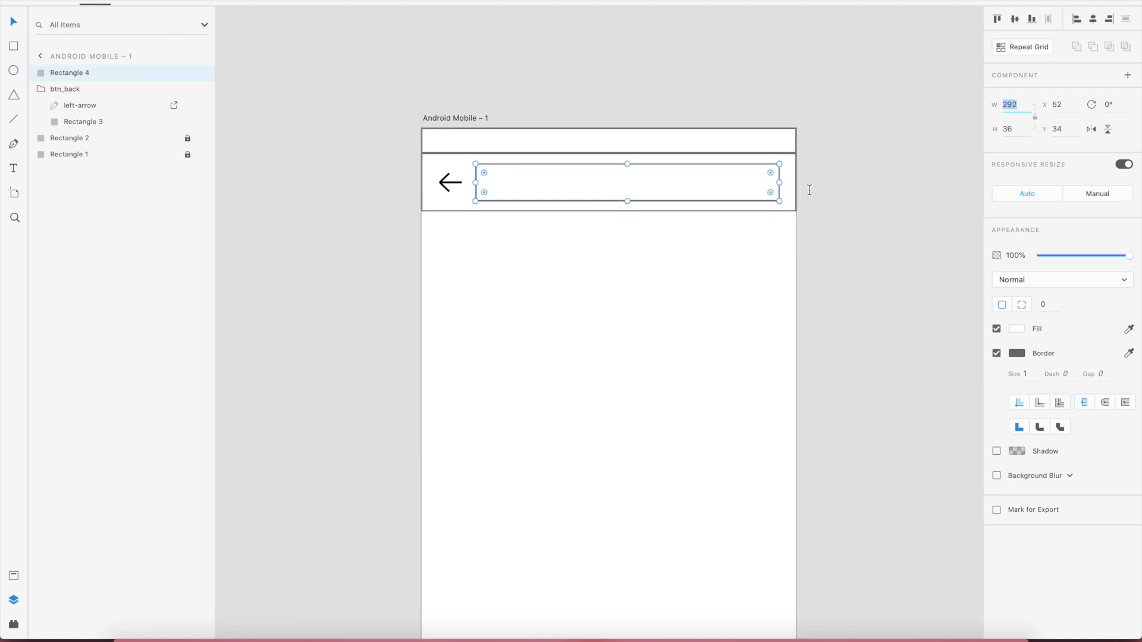
{"action": "left_click", "coordinate": [797, 207]}
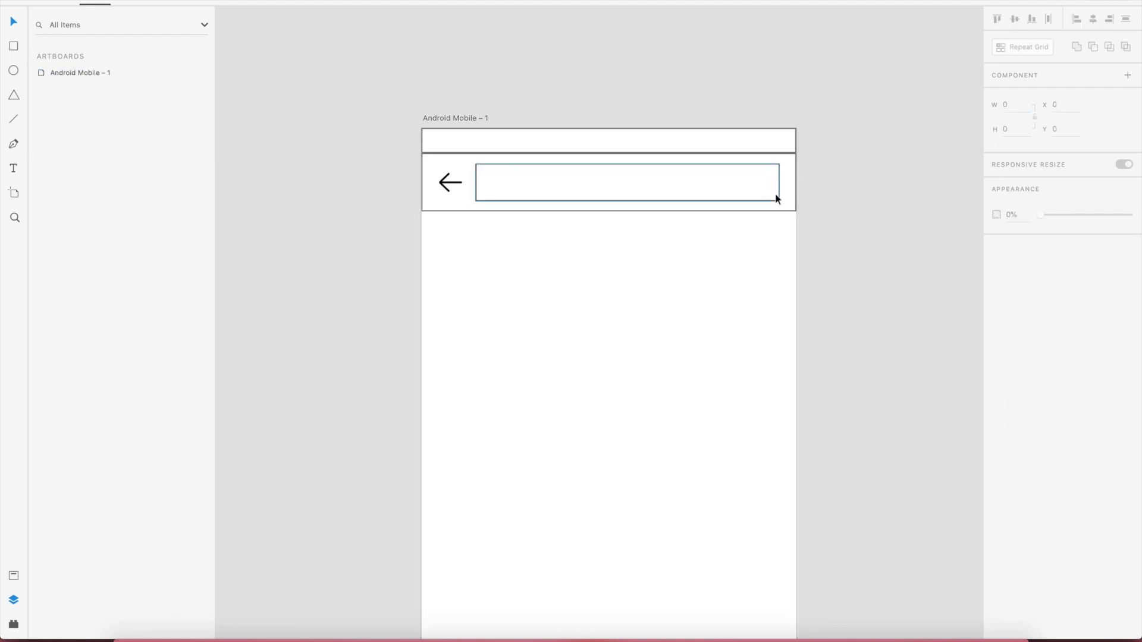
Step: Round Rectangle 4's corners to a 10 px radius for a pill-shaped search field
{"action": "left_click", "coordinate": [776, 199]}
{"action": "left_click", "coordinate": [716, 153]}
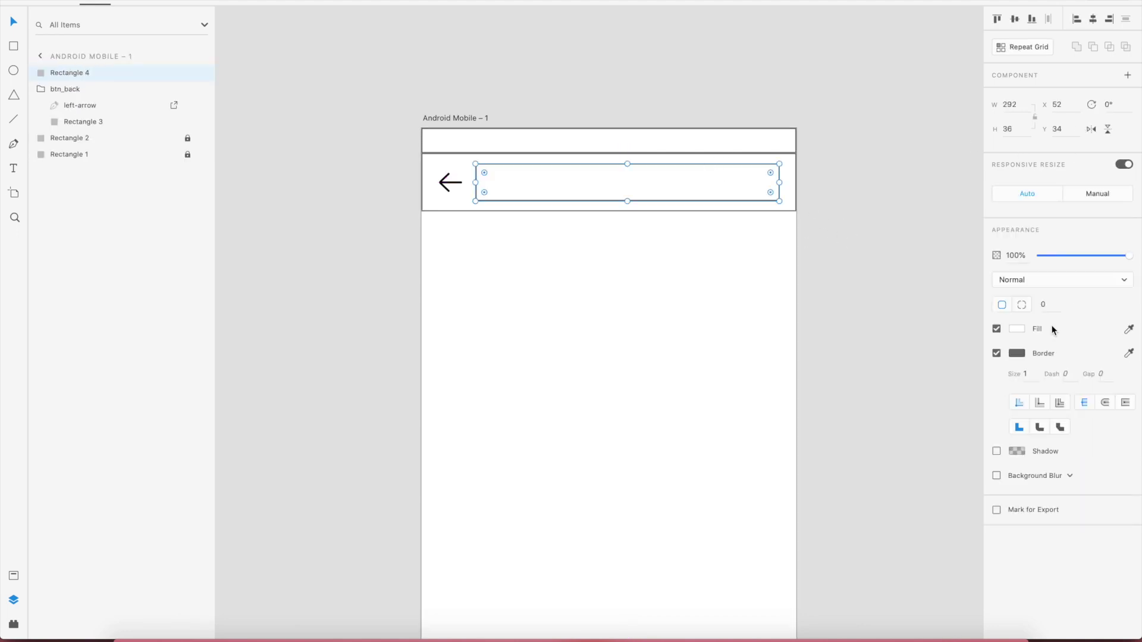
{"action": "left_click", "coordinate": [1046, 304]}
{"action": "type", "text": "2"}
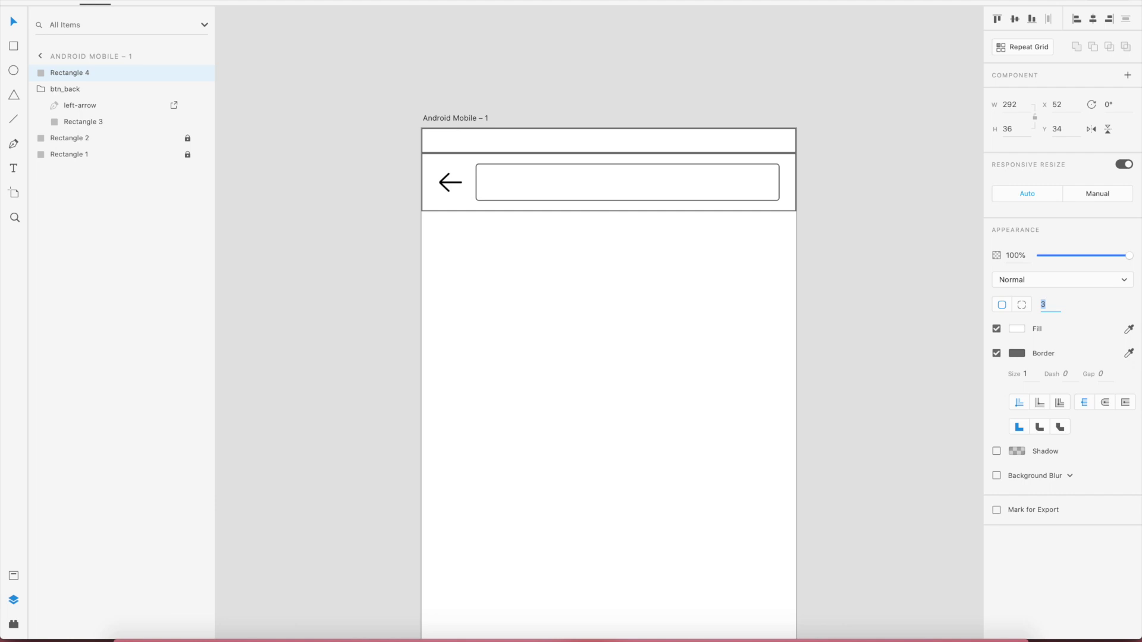
{"action": "key", "text": "Up"}
{"action": "key", "text": "Return"}
{"action": "left_click", "coordinate": [907, 401]}
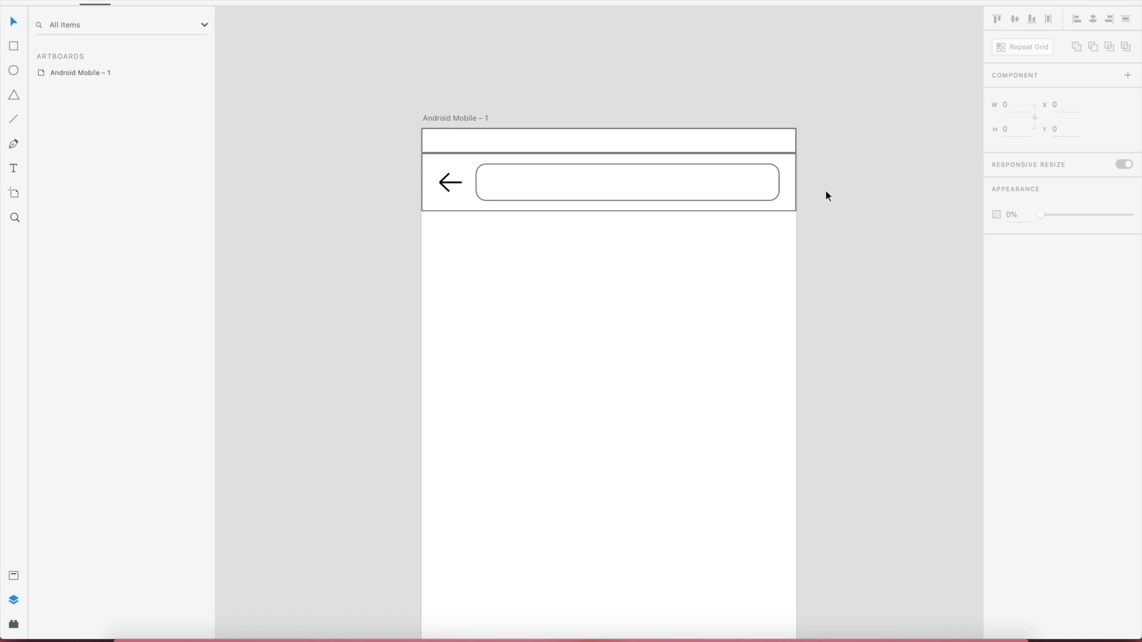
{"action": "left_click", "coordinate": [779, 192]}
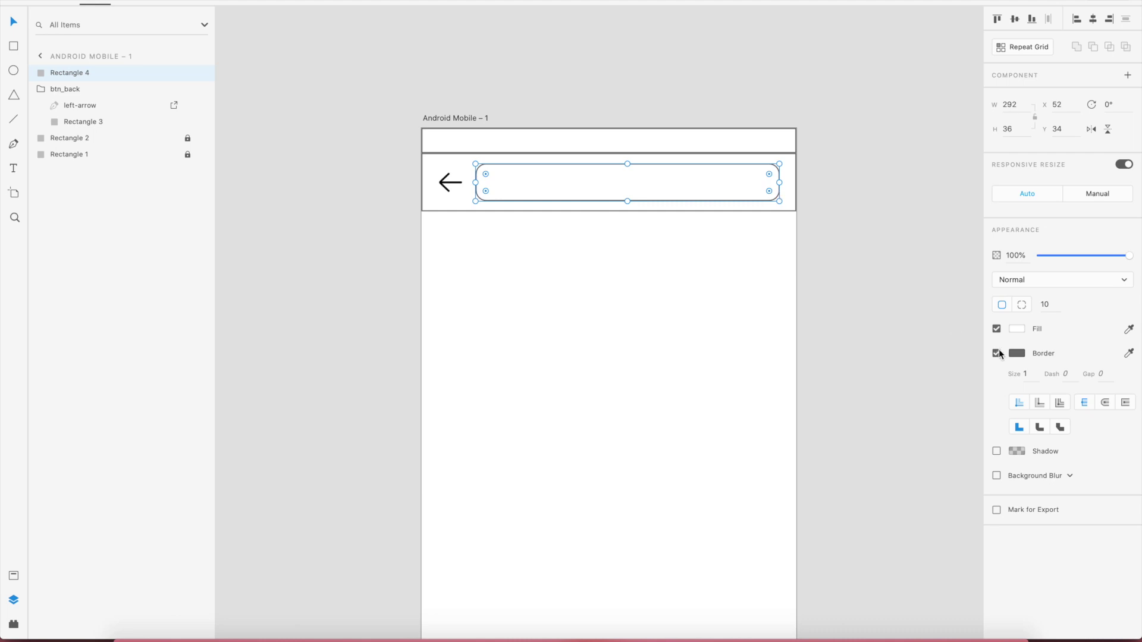
Step: Give the search field a #DBDBDB border at 50% opacity
{"action": "left_click", "coordinate": [1017, 353]}
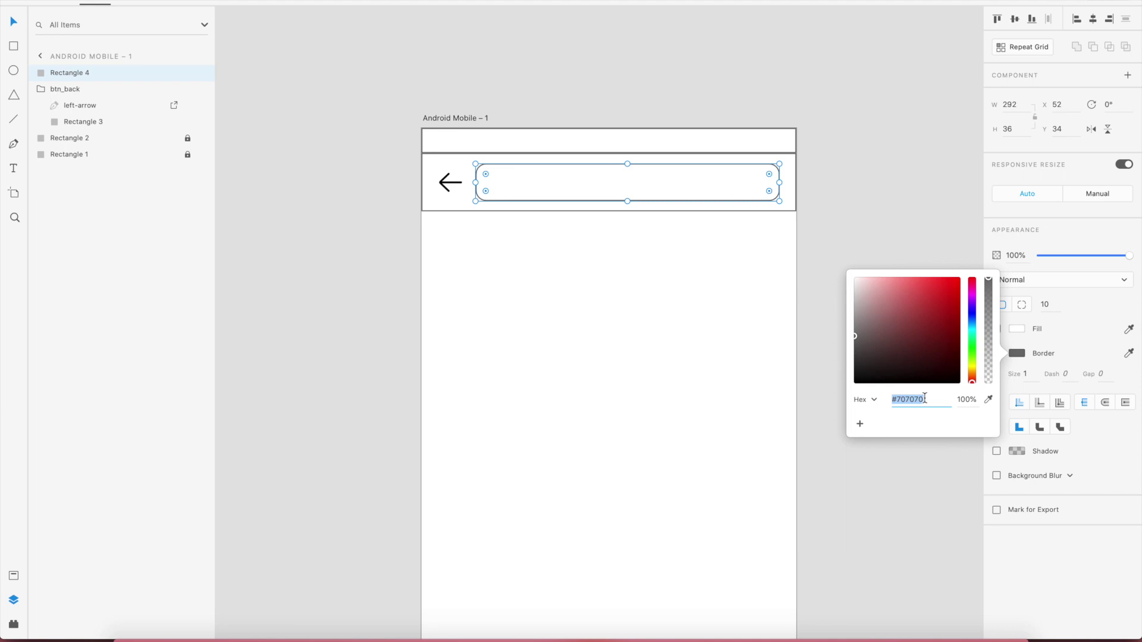
{"action": "type", "text": "dbdbd"}
{"action": "key", "text": "Return"}
{"action": "left_click", "coordinate": [931, 401]}
{"action": "type", "text": "dbdbdb"}
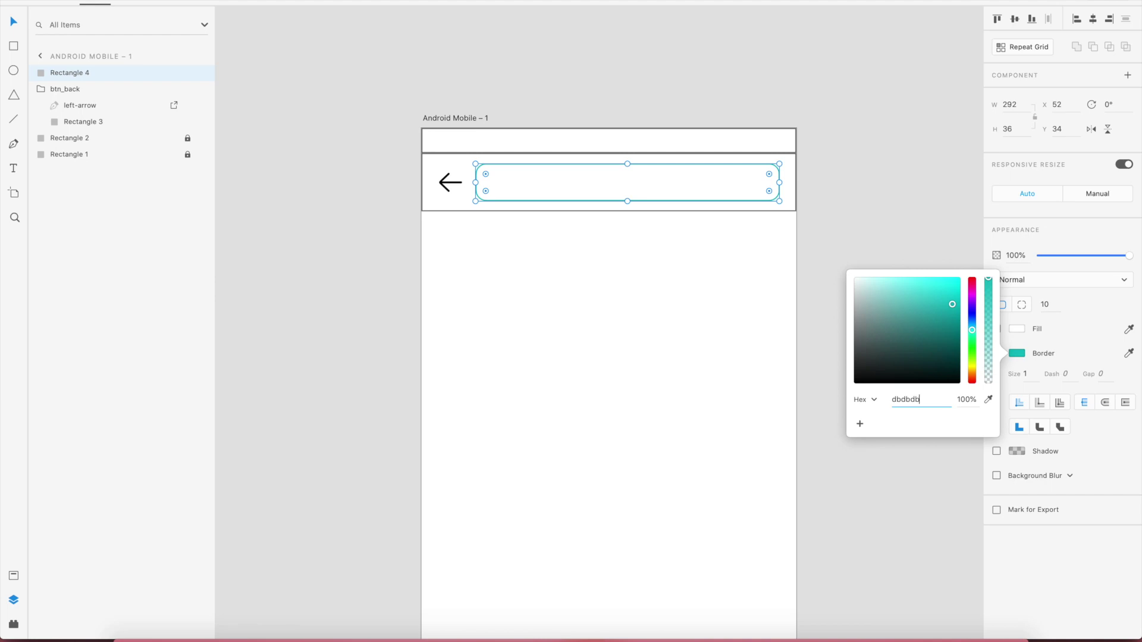
{"action": "key", "text": "Return"}
{"action": "left_click", "coordinate": [971, 402]}
{"action": "type", "text": "50"}
{"action": "key", "text": "Return"}
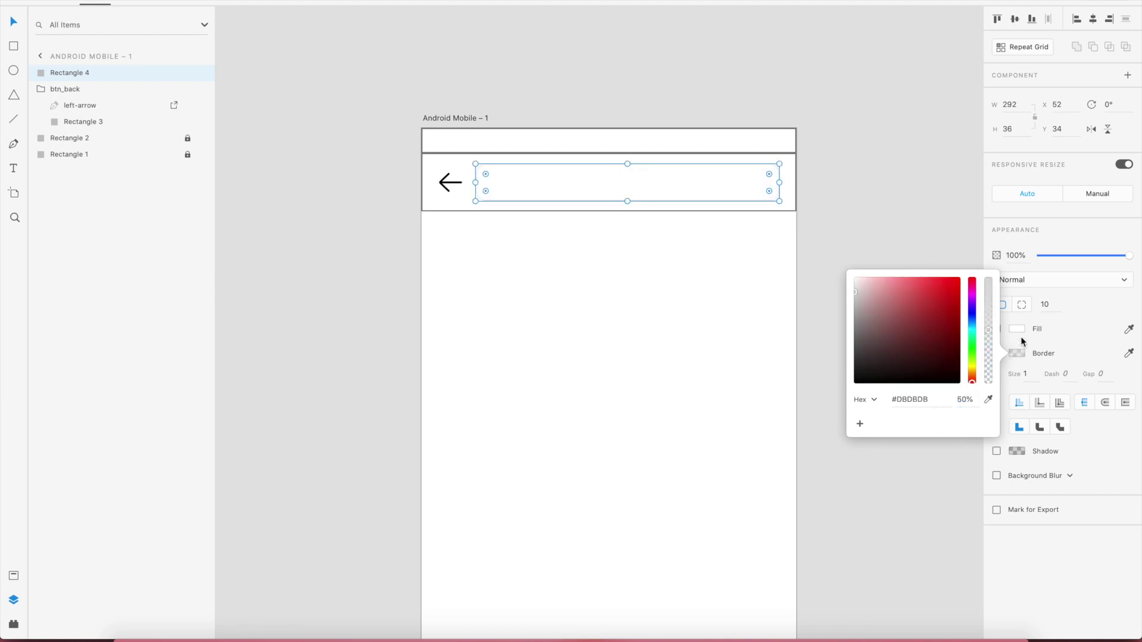
Step: Fill the search field with light grey #F4F4F4
{"action": "left_click", "coordinate": [1018, 329]}
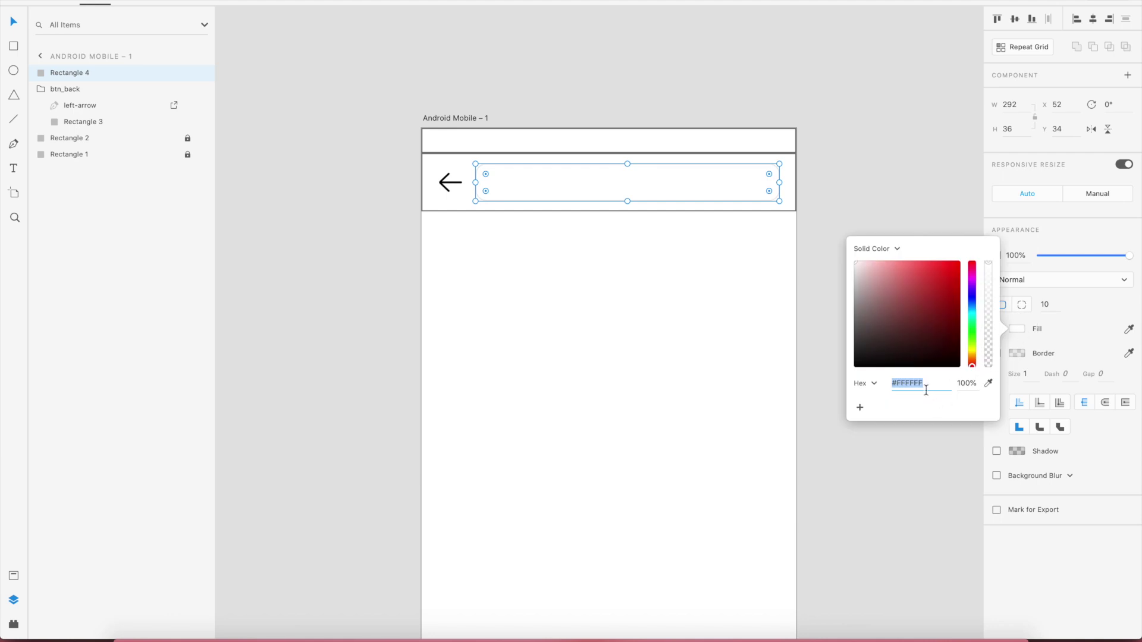
{"action": "type", "text": "f4f4f4"}
{"action": "key", "text": "Return"}
{"action": "left_click", "coordinate": [771, 329]}
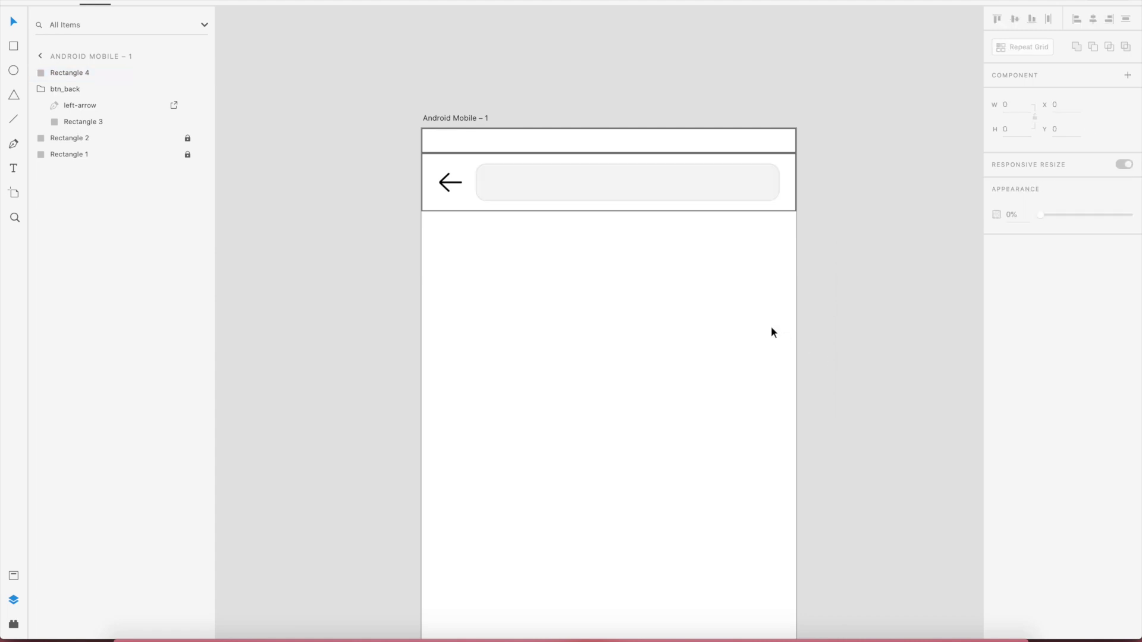
{"action": "left_click", "coordinate": [670, 179]}
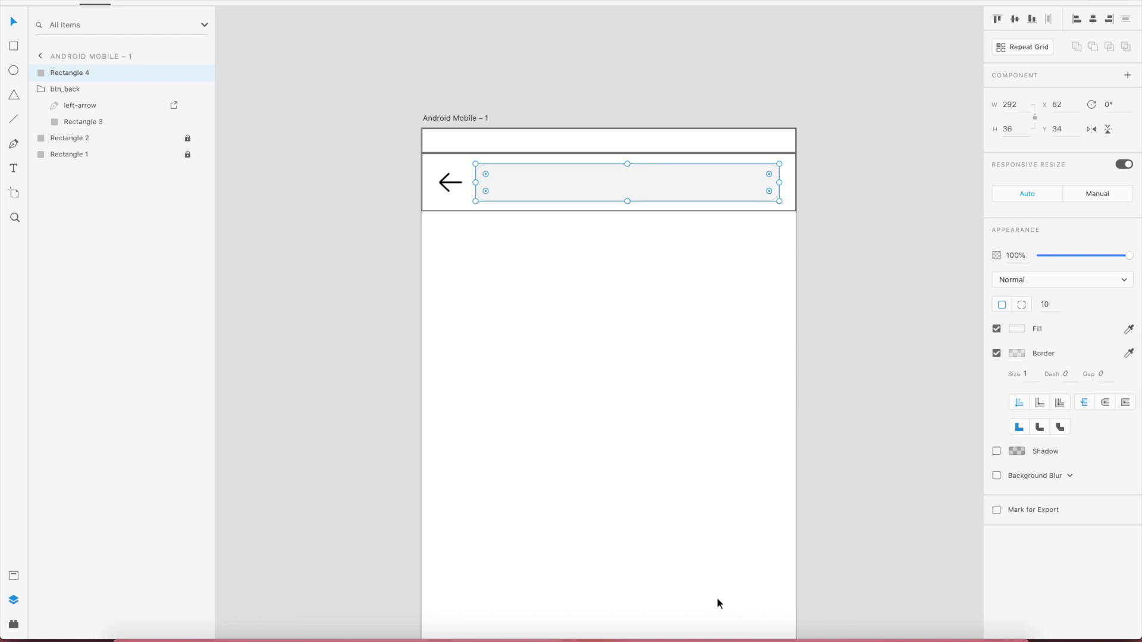
Step: Reveal the downloaded loupe.svg in Finder from Chrome's downloads, then return to Adobe XD
{"action": "left_click", "coordinate": [701, 639]}
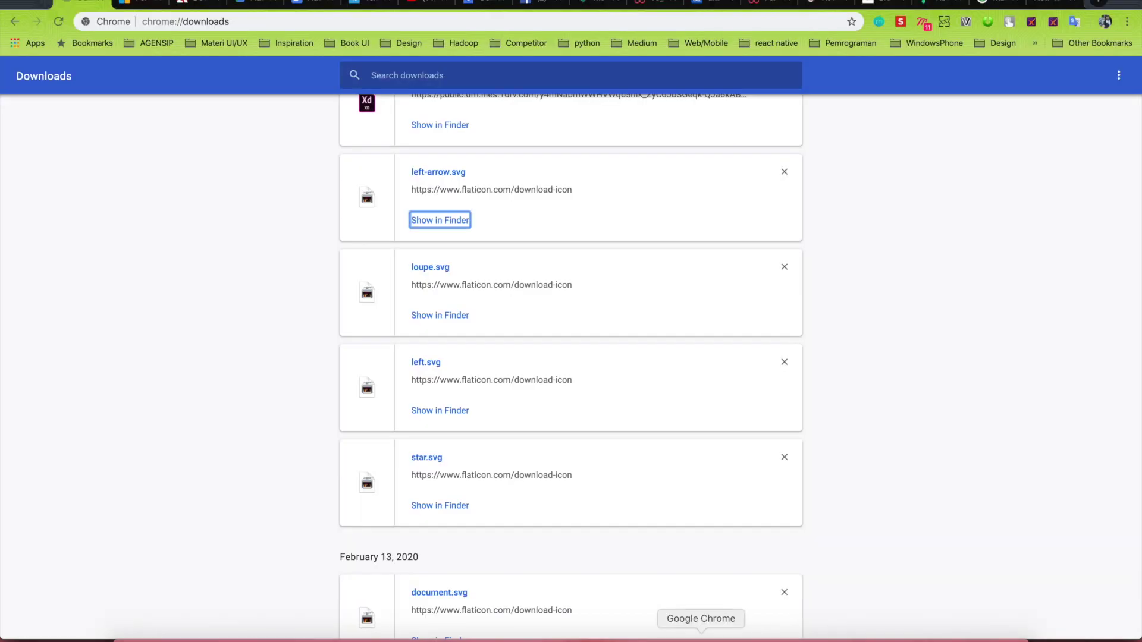
{"action": "scroll", "coordinate": [452, 511], "scroll_direction": "down", "scroll_amount": 3}
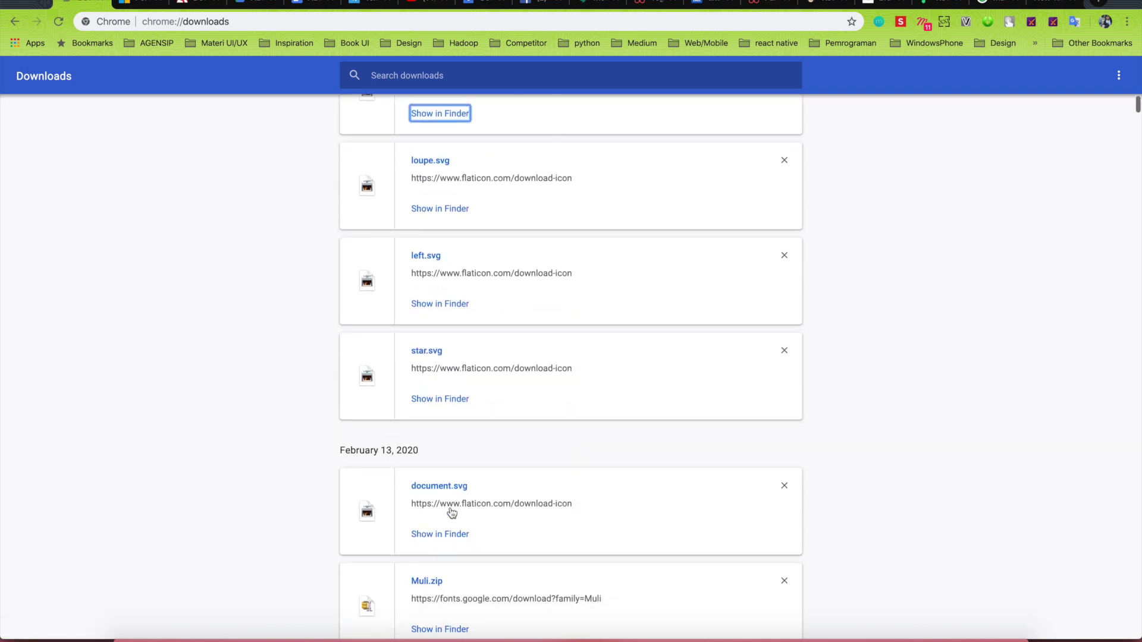
{"action": "scroll", "coordinate": [436, 189], "scroll_direction": "up", "scroll_amount": 1}
{"action": "left_click", "coordinate": [438, 245]}
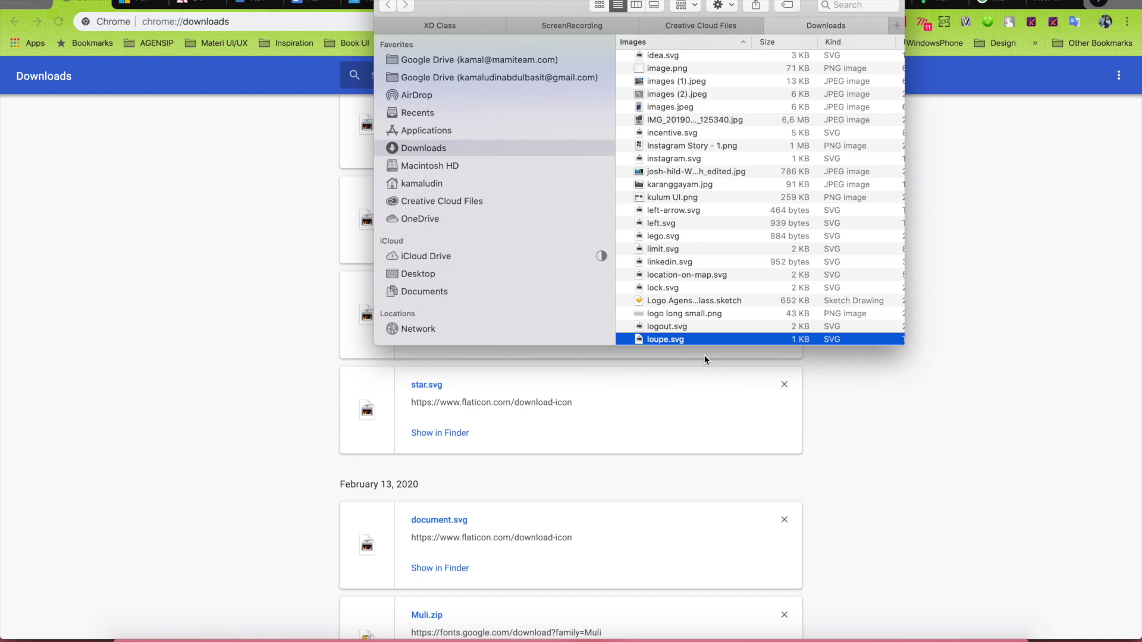
{"action": "left_click", "coordinate": [229, 637]}
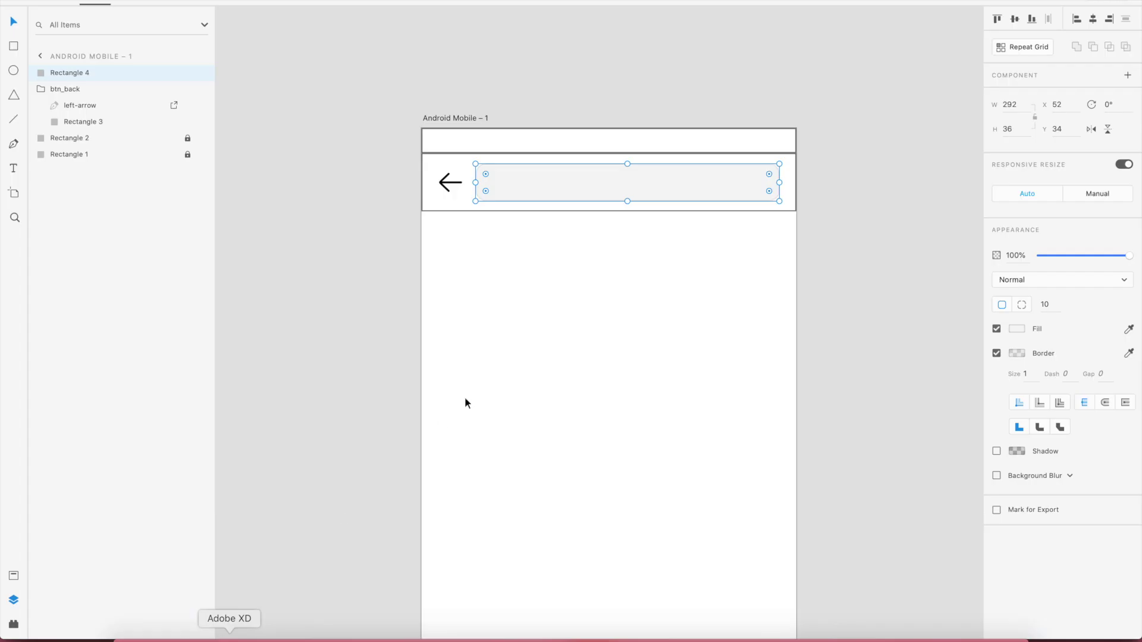
Step: Paste the loupe magnifier graphic into the document
{"action": "left_click", "coordinate": [503, 299]}
{"action": "key", "text": "ctrl+v"}
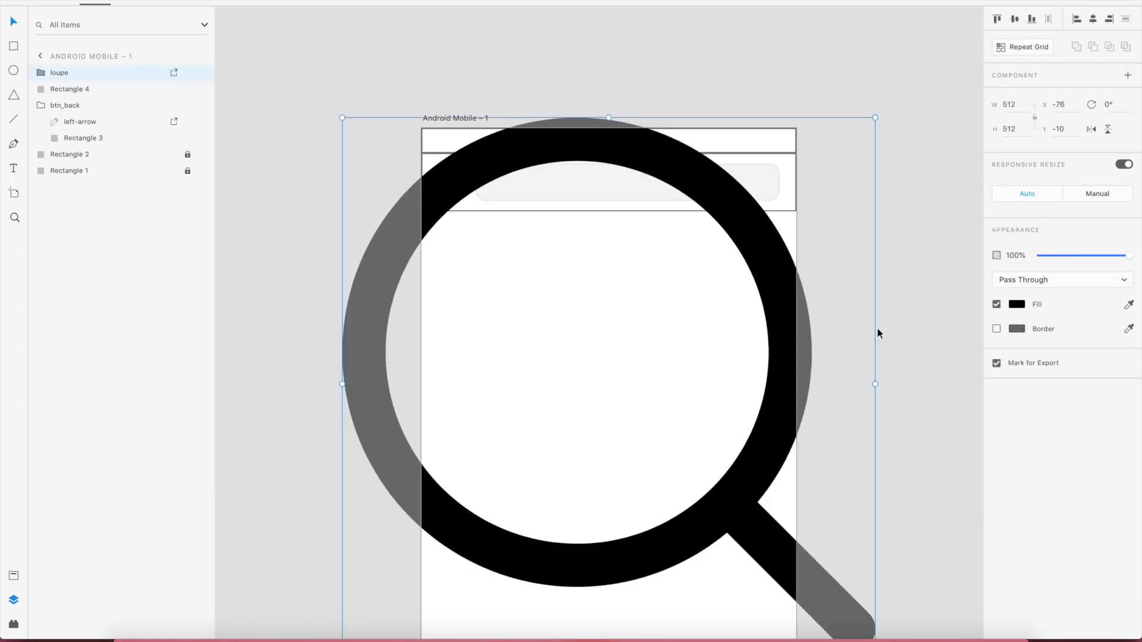
{"action": "left_click", "coordinate": [1019, 104]}
{"action": "type", "text": "22"}
{"action": "key", "text": "Return"}
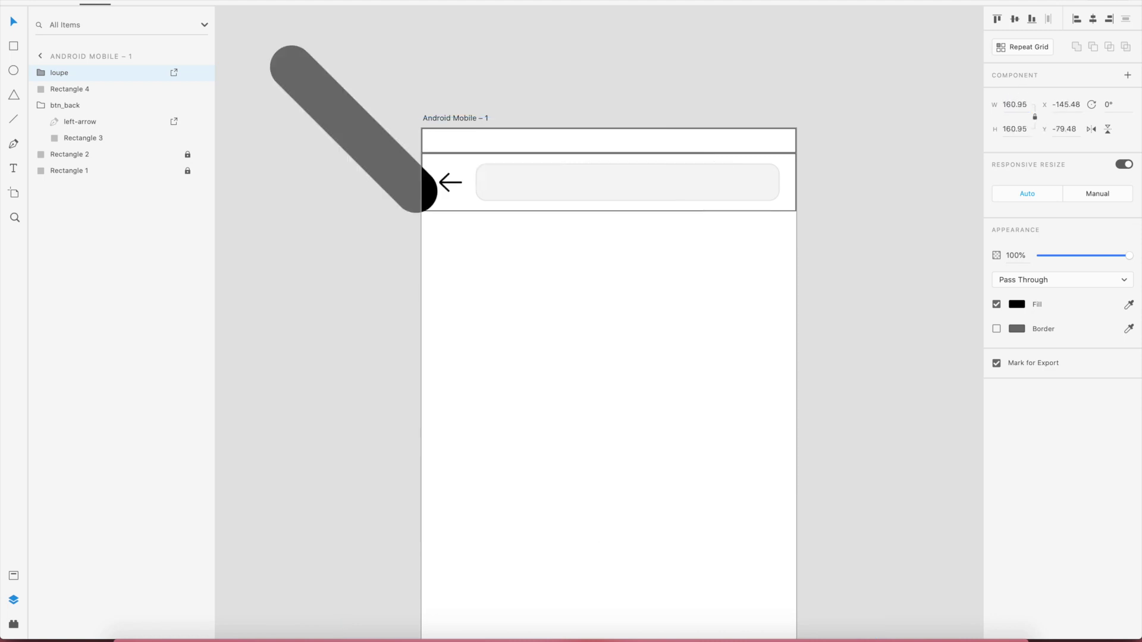
{"action": "key", "text": "ctrl+z"}
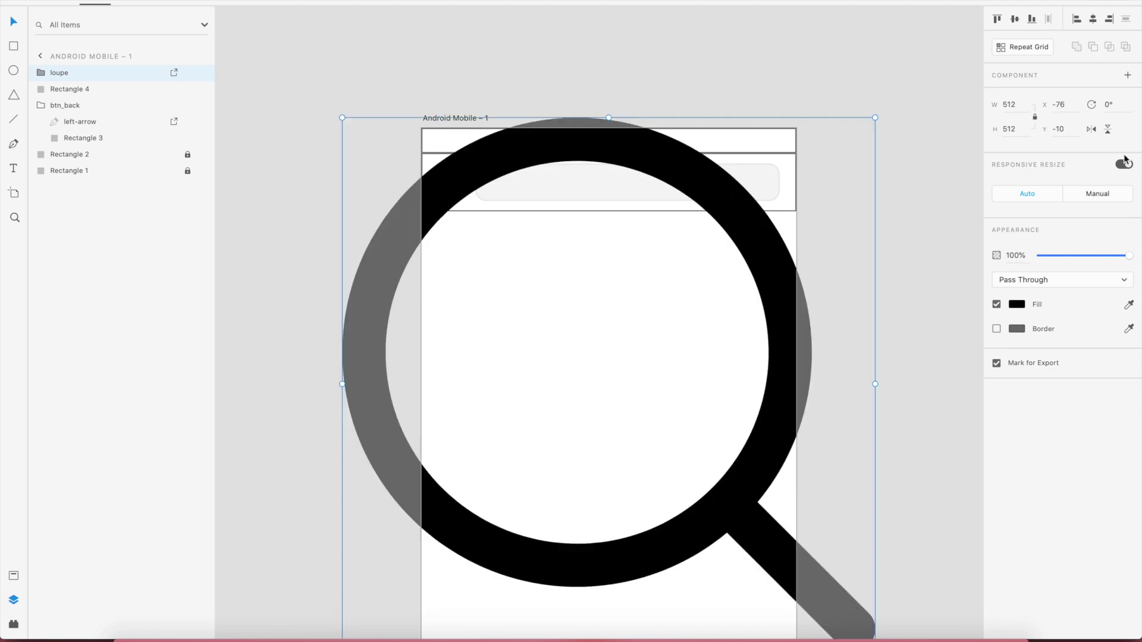
Step: Turn off Responsive Resize, shrink the loupe to 22×22, and place it below the app bar
{"action": "left_click", "coordinate": [1124, 165]}
{"action": "left_click", "coordinate": [1013, 106]}
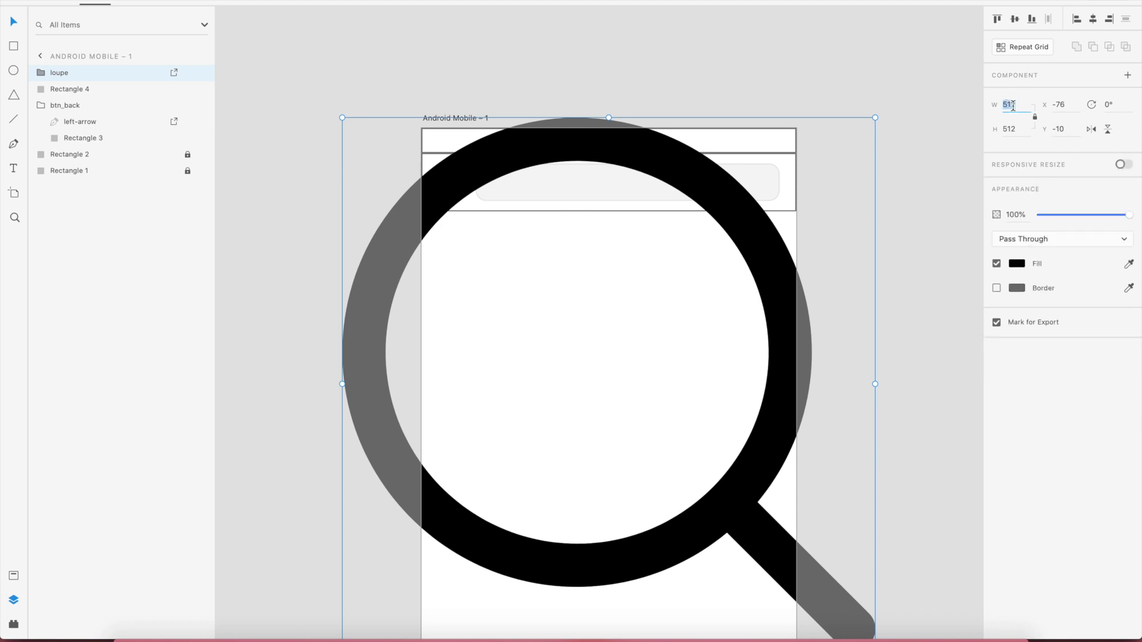
{"action": "type", "text": "24"}
{"action": "key", "text": "Return"}
{"action": "left_click", "coordinate": [1013, 105]}
{"action": "type", "text": "22"}
{"action": "key", "text": "Return"}
{"action": "left_click_drag", "start_coordinate": [351, 125], "coordinate": [541, 280]}
{"action": "scroll", "coordinate": [543, 281], "scroll_direction": "up", "scroll_amount": 2}
{"action": "left_click", "coordinate": [598, 271]}
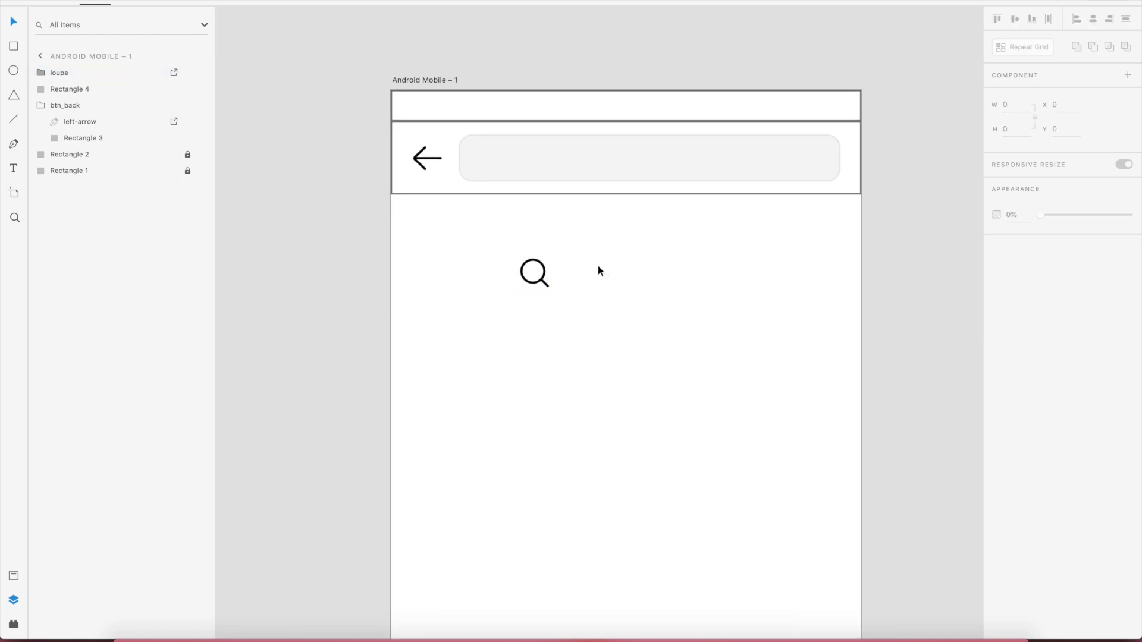
Step: Draw a 24×24 square over the loupe and centre the two on each other
{"action": "left_click_drag", "start_coordinate": [512, 253], "coordinate": [548, 289]}
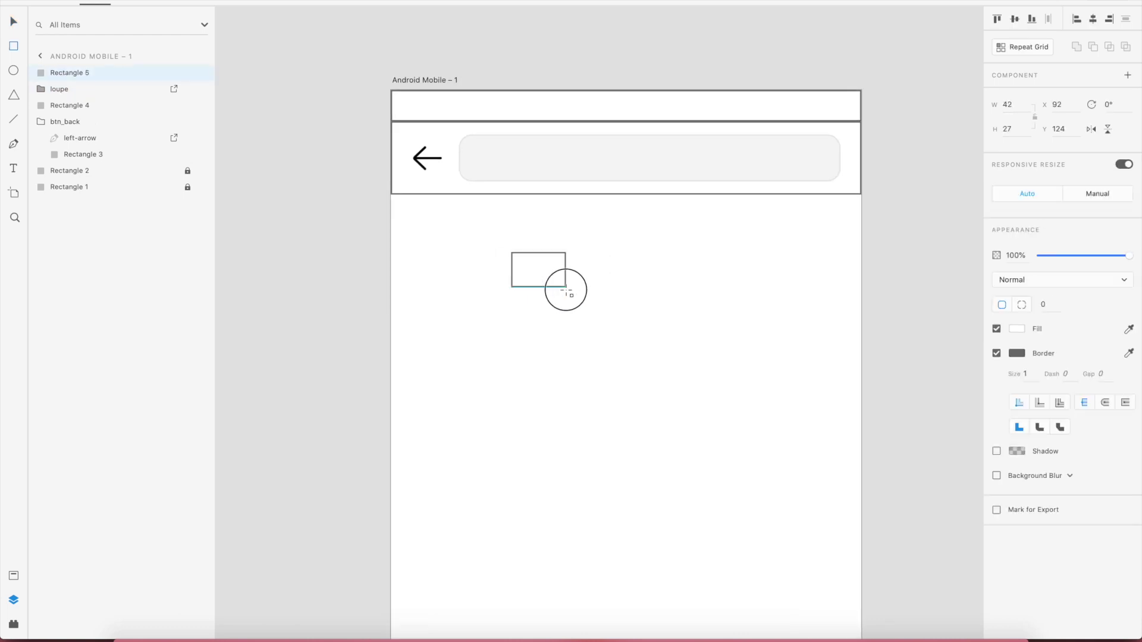
{"action": "left_click", "coordinate": [1009, 105]}
{"action": "type", "text": "24"}
{"action": "left_click", "coordinate": [1014, 129]}
{"action": "type", "text": "24"}
{"action": "key", "text": "Return"}
{"action": "key", "text": "v"}
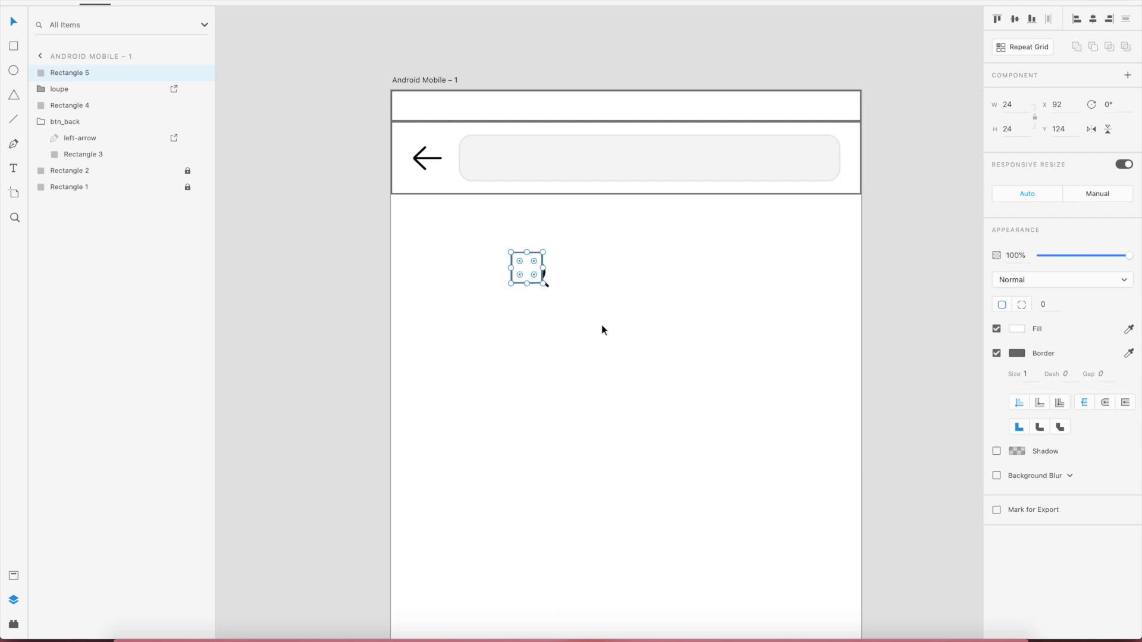
{"action": "left_click_drag", "start_coordinate": [603, 325], "coordinate": [498, 246]}
{"action": "left_click", "coordinate": [1014, 19]}
{"action": "left_click", "coordinate": [1093, 19]}
{"action": "left_click", "coordinate": [589, 307]}
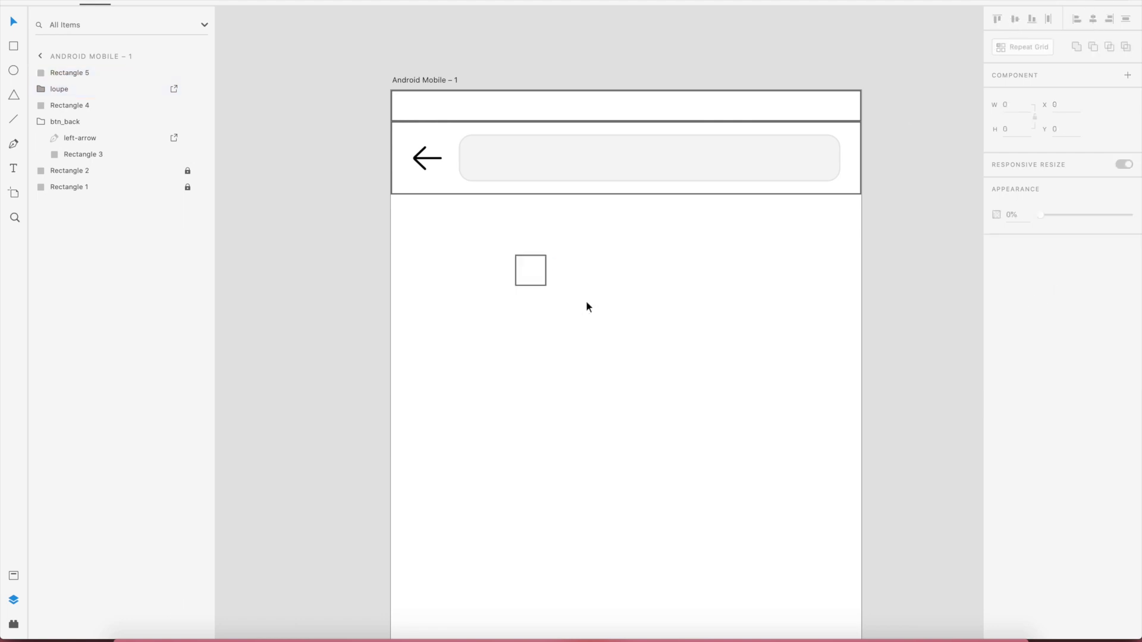
Step: Group the loupe and square and name the group ic_search
{"action": "left_click", "coordinate": [528, 273]}
{"action": "left_click", "coordinate": [621, 348]}
{"action": "left_click_drag", "start_coordinate": [624, 348], "coordinate": [499, 248]}
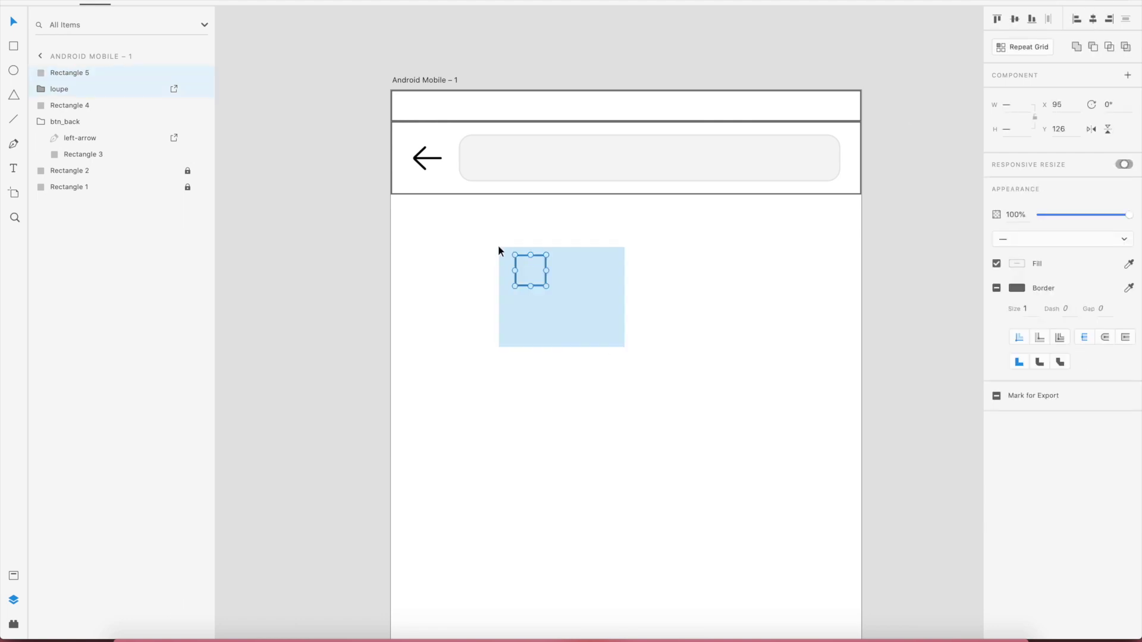
{"action": "key", "text": "ctrl+g"}
{"action": "double_click", "coordinate": [67, 70]}
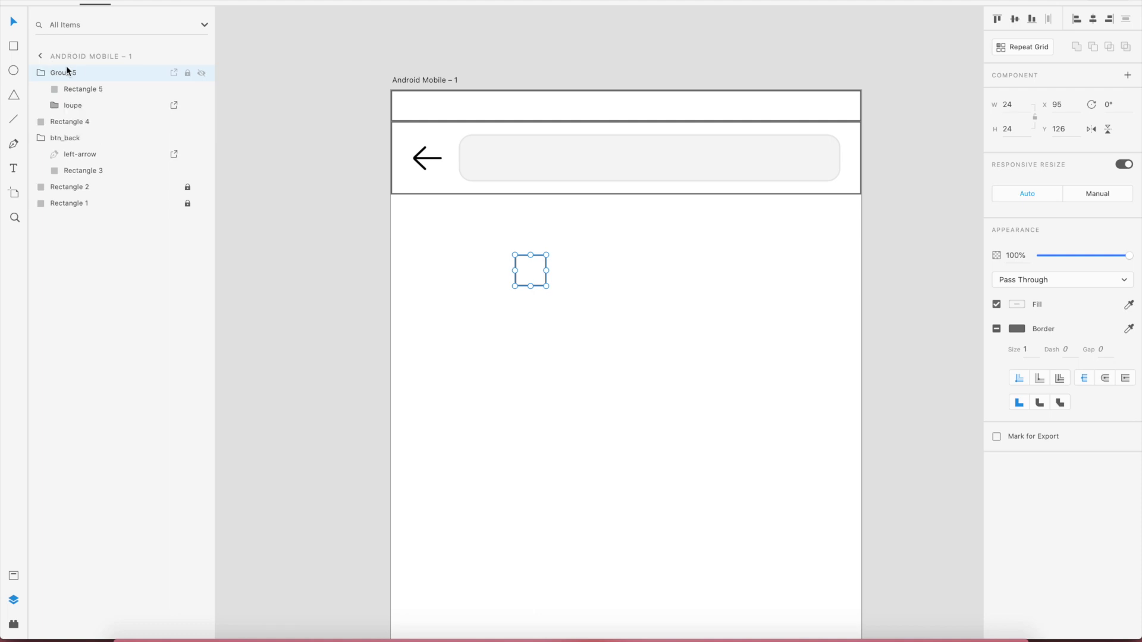
{"action": "double_click", "coordinate": [68, 72]}
{"action": "type", "text": "ic"}
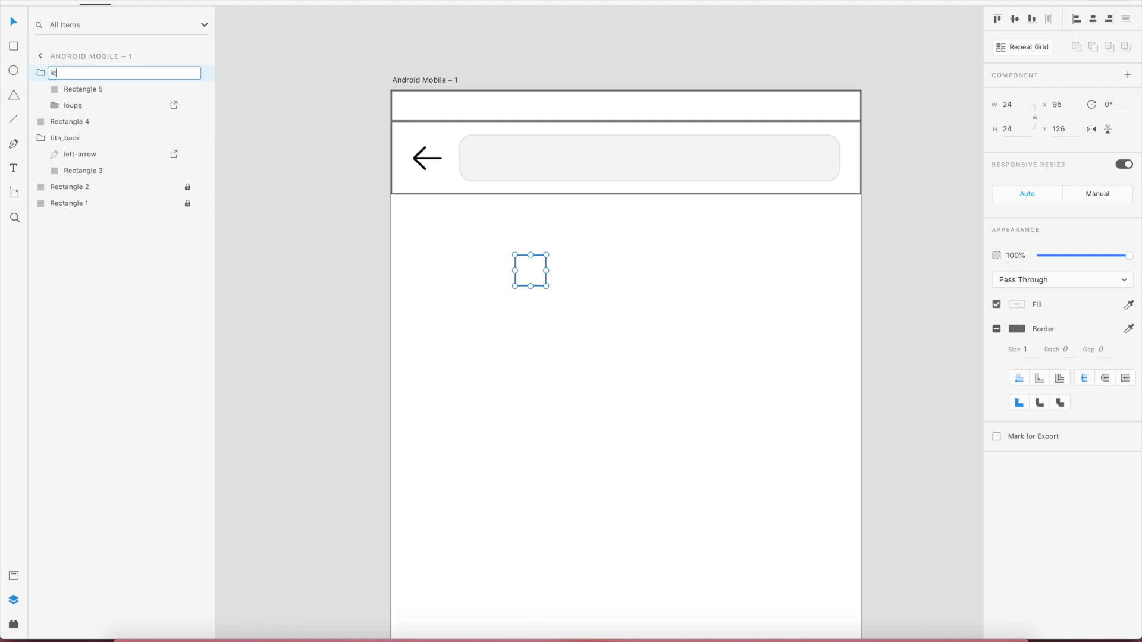
{"action": "type", "text": "_search"}
{"action": "key", "text": "Return"}
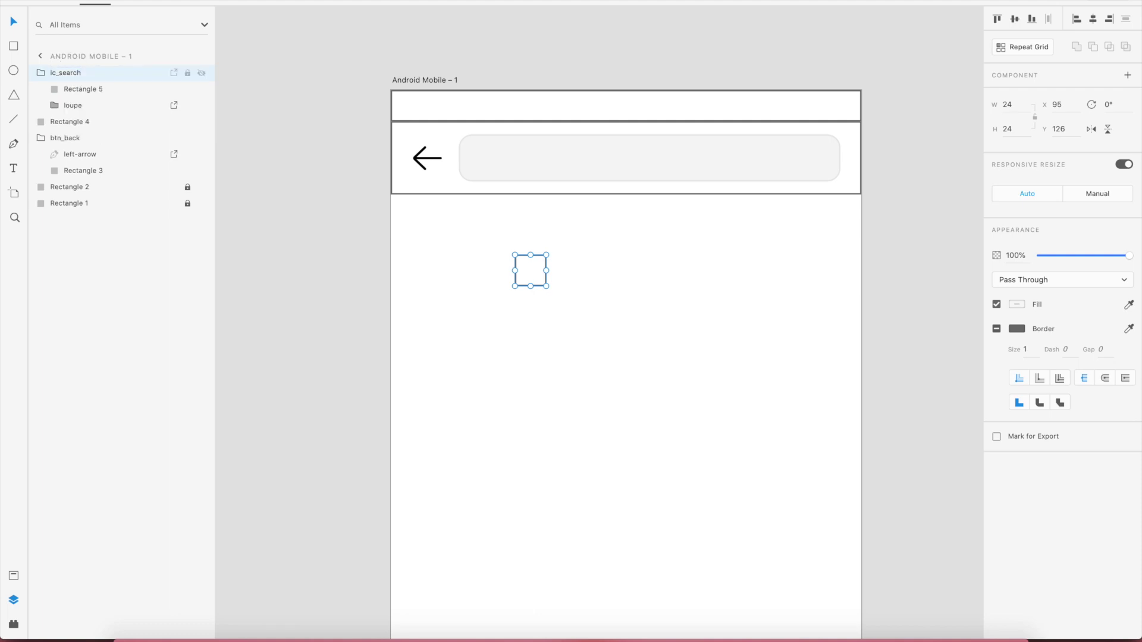
Step: Send Rectangle 5 below the loupe and remove its fill and border
{"action": "left_click", "coordinate": [103, 88]}
{"action": "left_click_drag", "start_coordinate": [95, 92], "coordinate": [94, 113]}
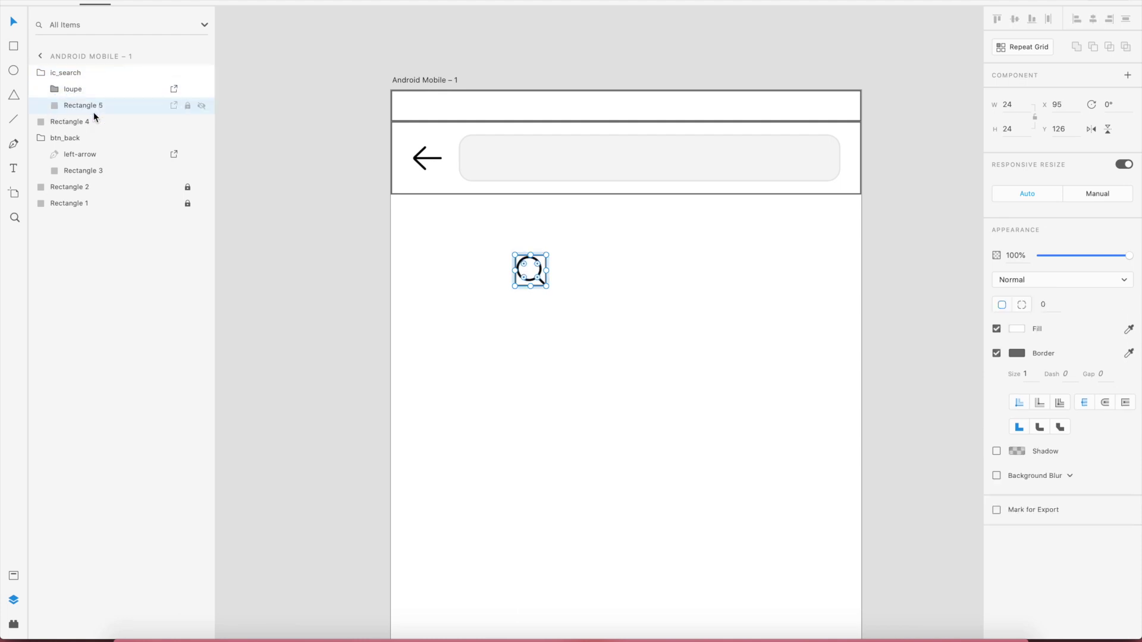
{"action": "left_click", "coordinate": [997, 328]}
{"action": "left_click", "coordinate": [996, 353]}
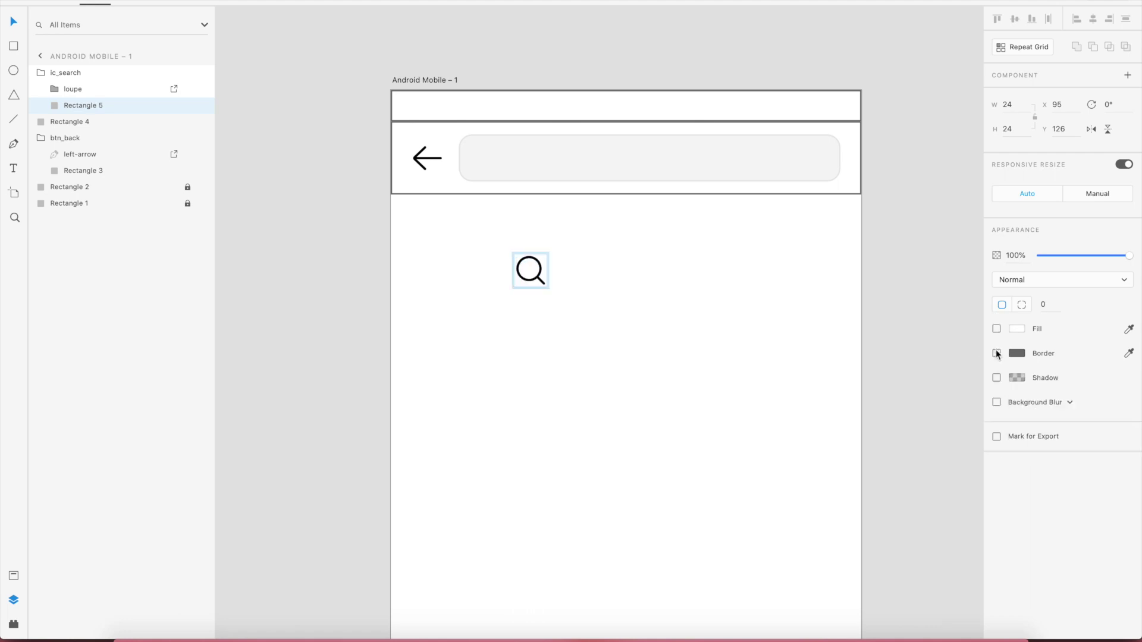
{"action": "left_click", "coordinate": [701, 314]}
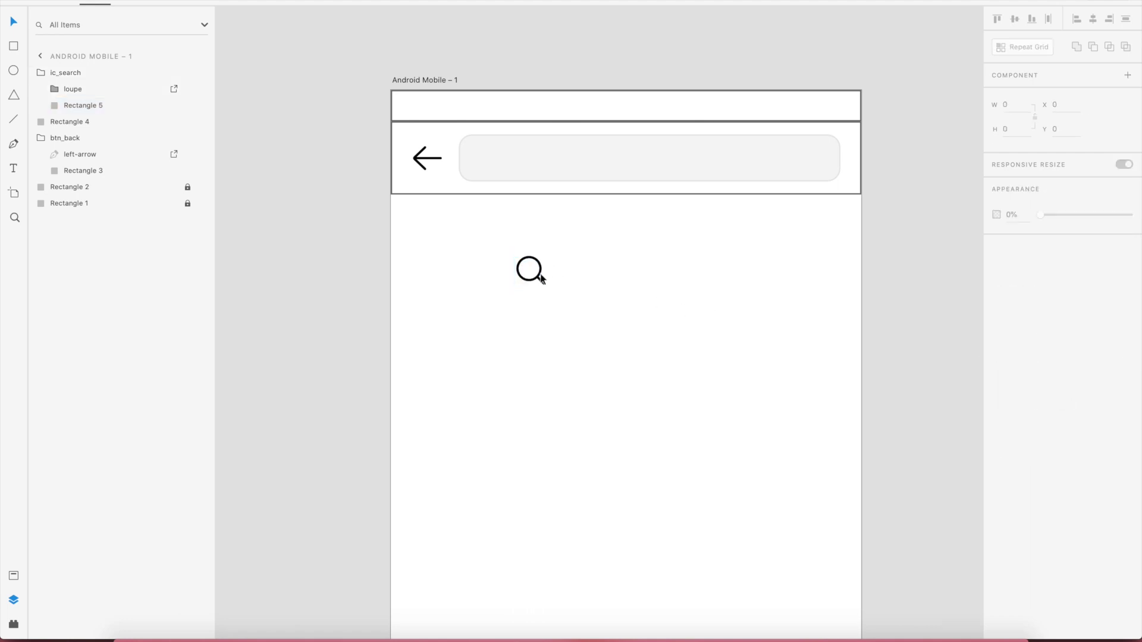
{"action": "left_click_drag", "start_coordinate": [541, 280], "coordinate": [503, 174]}
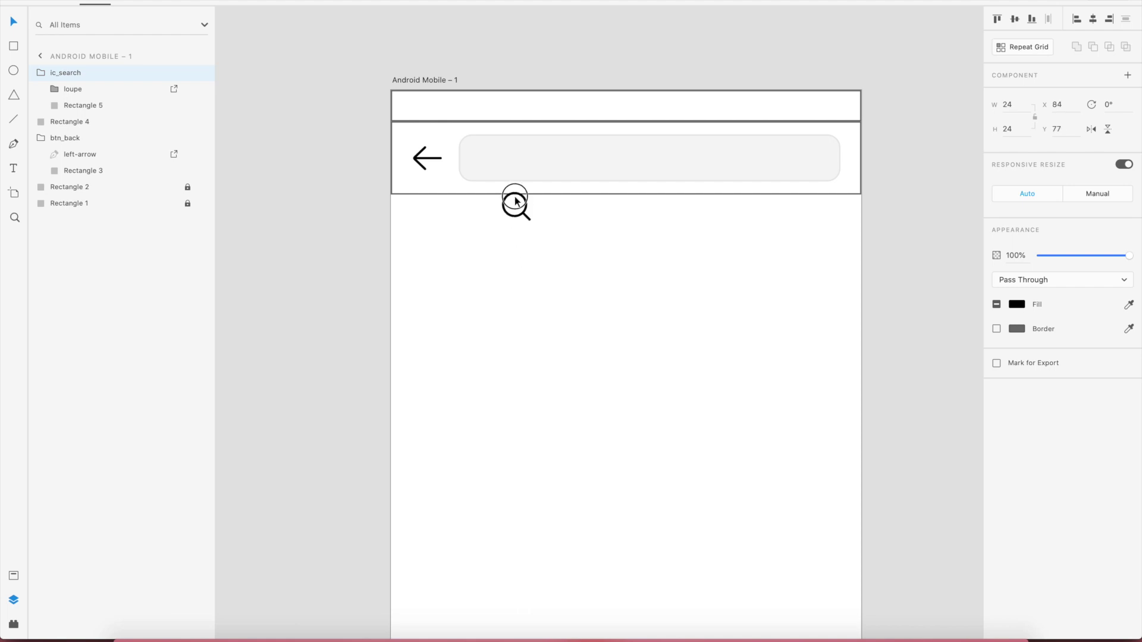
Step: Place ic_search at the search field's left end and shrink it proportionally to 16×16
{"action": "left_click_drag", "start_coordinate": [501, 174], "coordinate": [496, 166]}
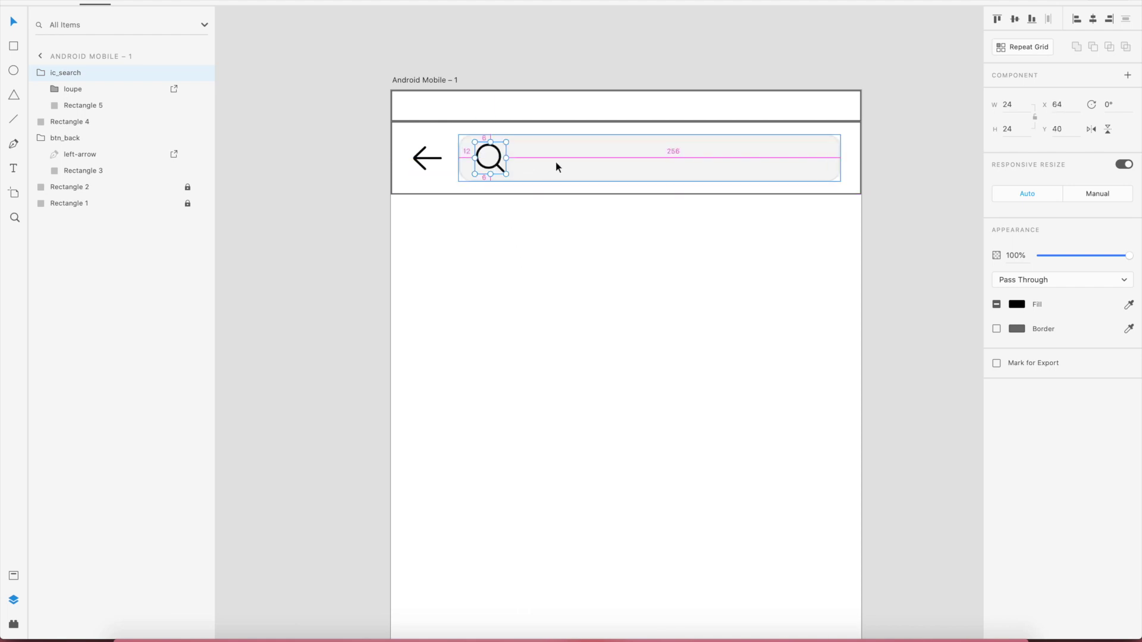
{"action": "left_click", "coordinate": [563, 257]}
{"action": "left_click", "coordinate": [499, 168]}
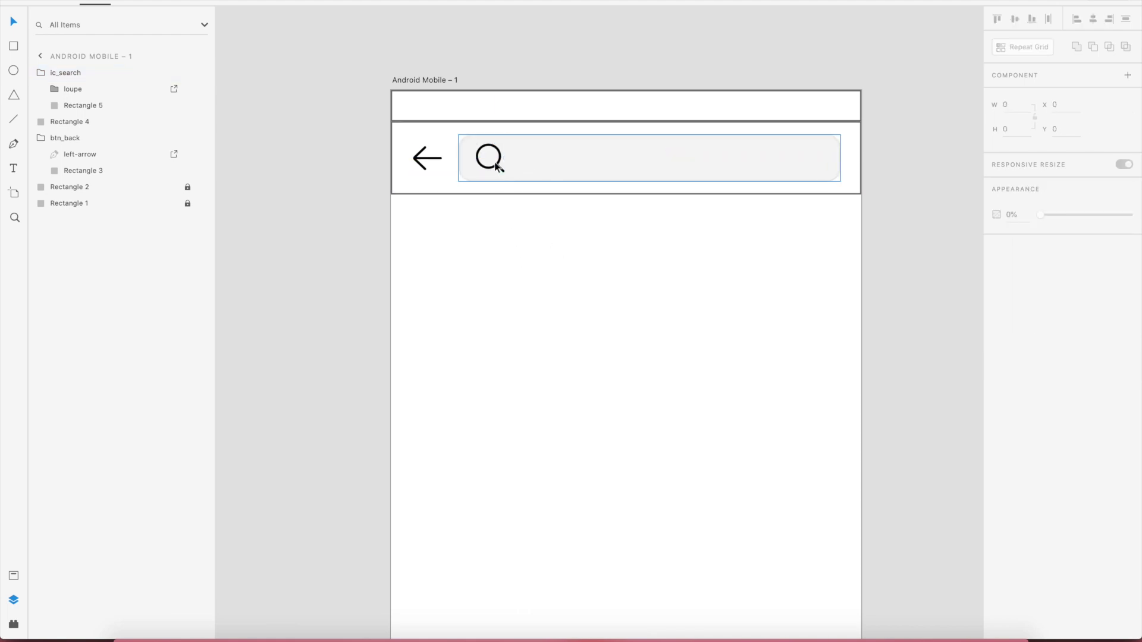
{"action": "left_click", "coordinate": [498, 169]}
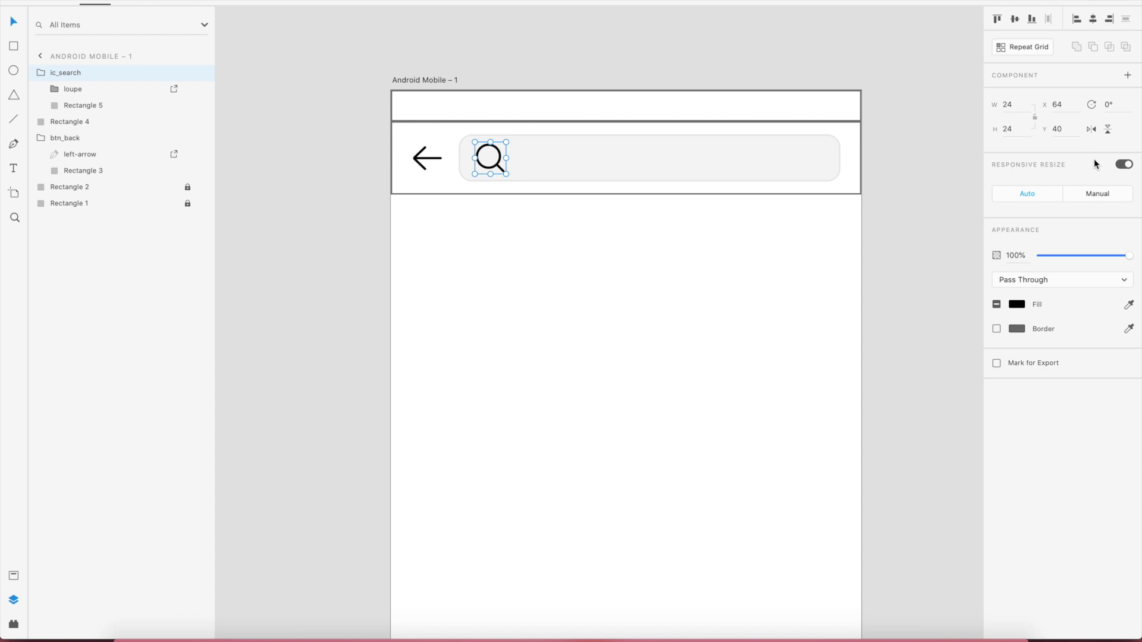
{"action": "left_click", "coordinate": [1122, 165]}
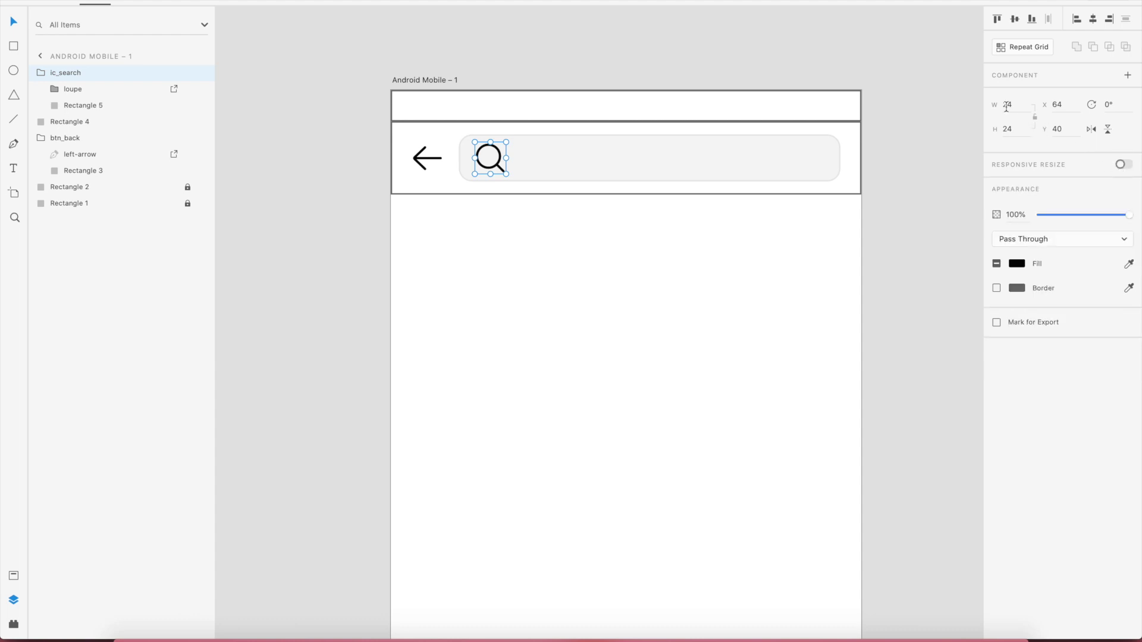
{"action": "left_click", "coordinate": [1035, 119]}
{"action": "left_click", "coordinate": [1022, 109]}
{"action": "key", "text": "Down"}
{"action": "key", "text": "Down"}
{"action": "key", "text": "Down"}
{"action": "key", "text": "Down"}
{"action": "key", "text": "Down"}
{"action": "key", "text": "Down"}
{"action": "key", "text": "Down"}
{"action": "key", "text": "Down"}
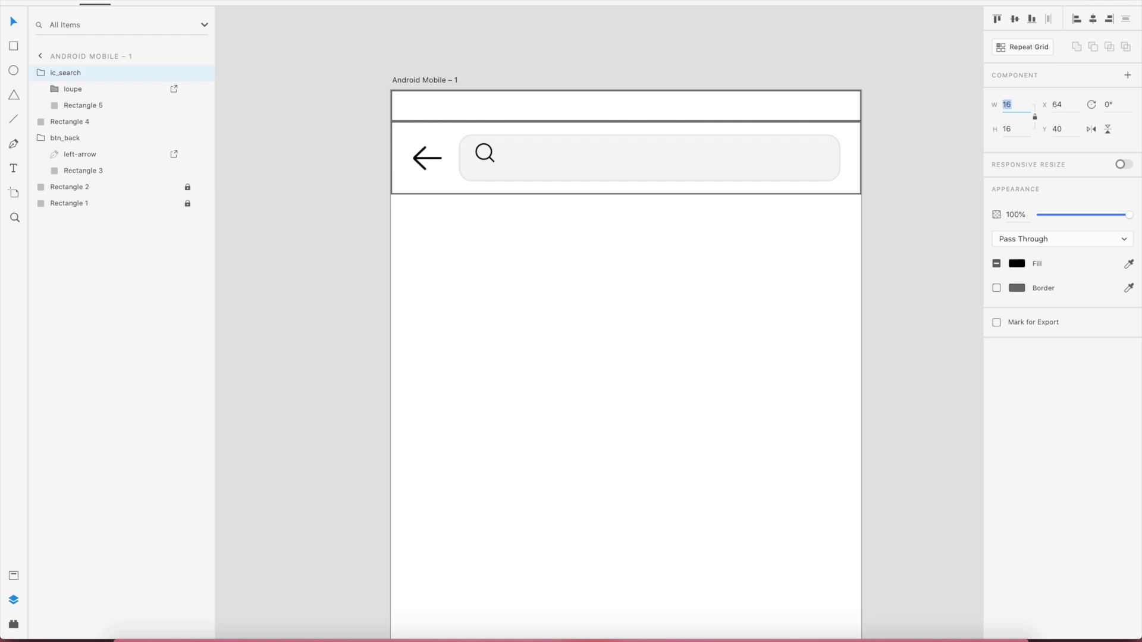
Step: Centre the search icon vertically in the search field and save the document
{"action": "left_click", "coordinate": [530, 168]}
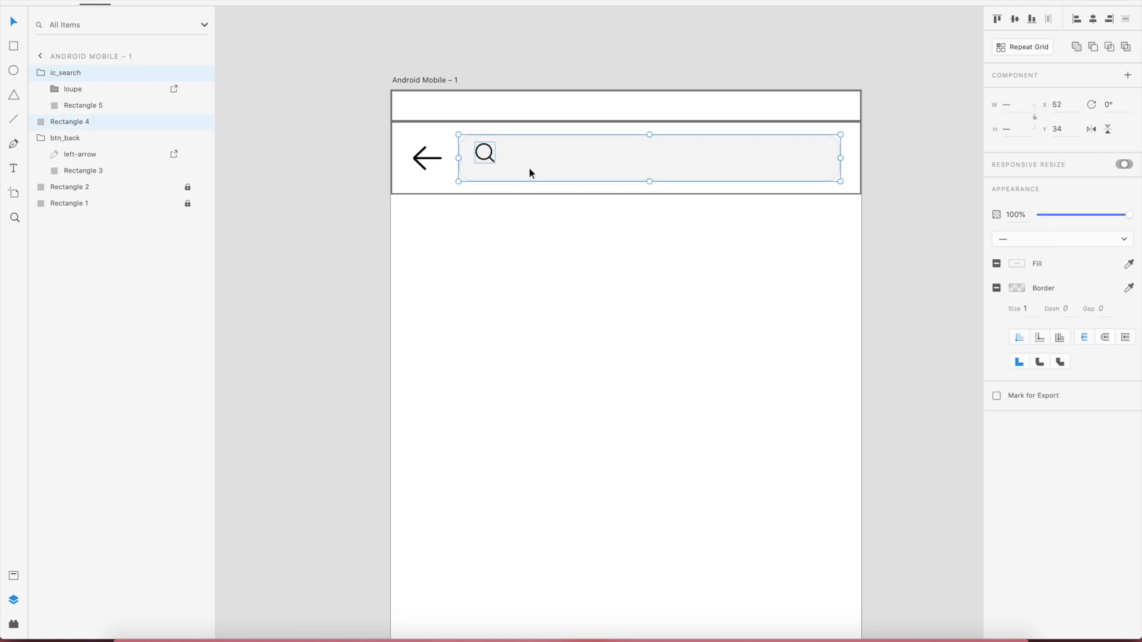
{"action": "left_click", "coordinate": [1015, 23]}
{"action": "left_click", "coordinate": [485, 166]}
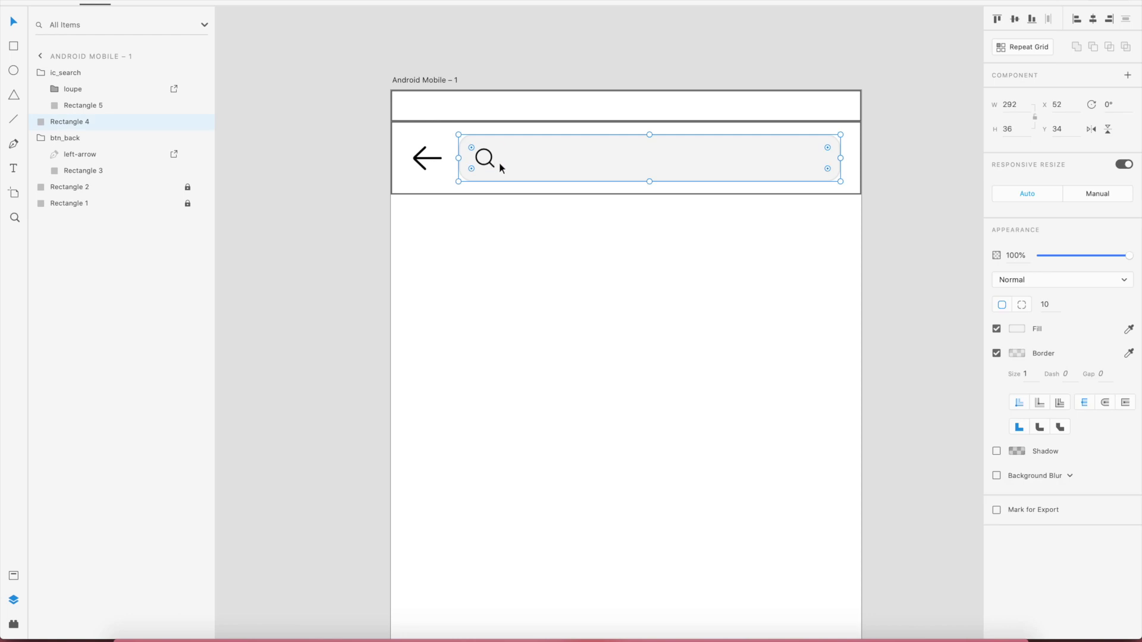
{"action": "left_click", "coordinate": [491, 163]}
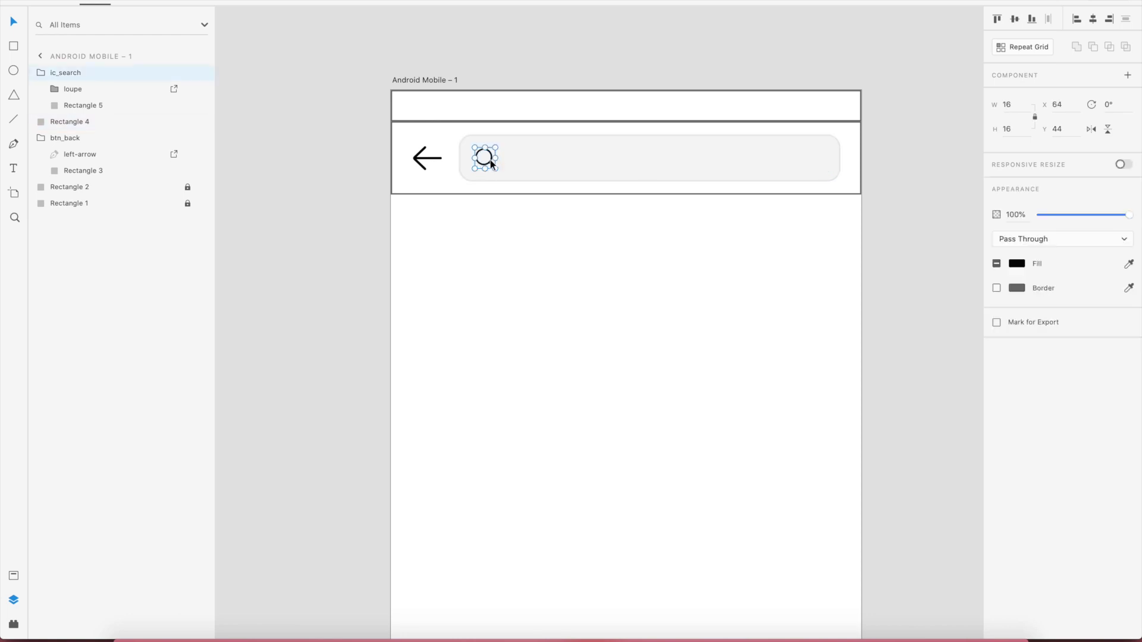
{"action": "left_click", "coordinate": [523, 262]}
{"action": "key", "text": "ctrl+s"}
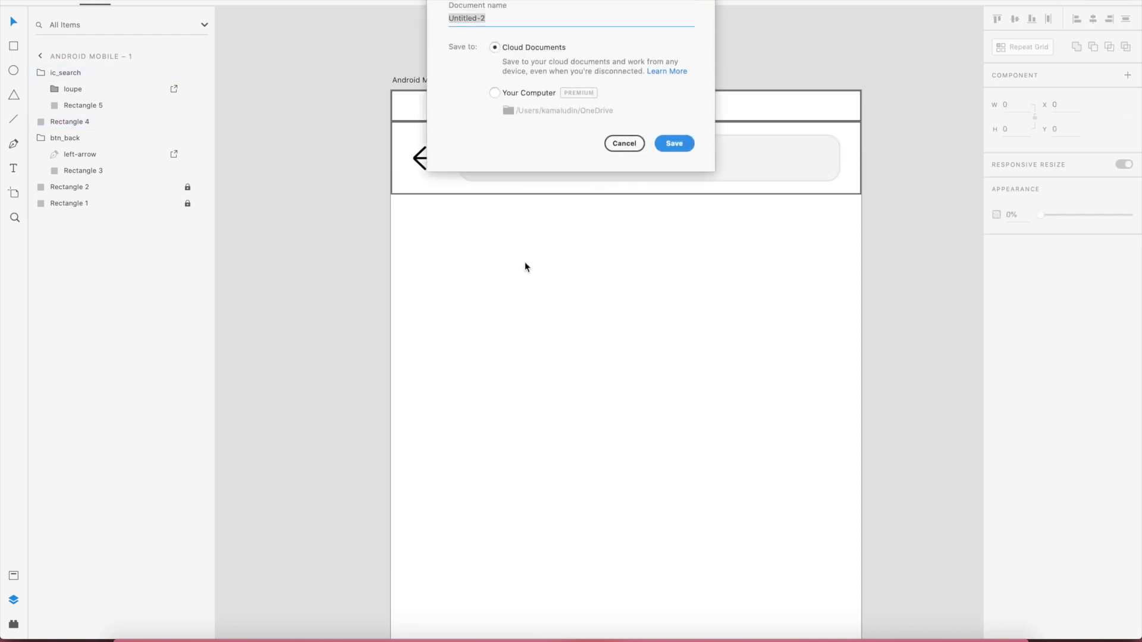